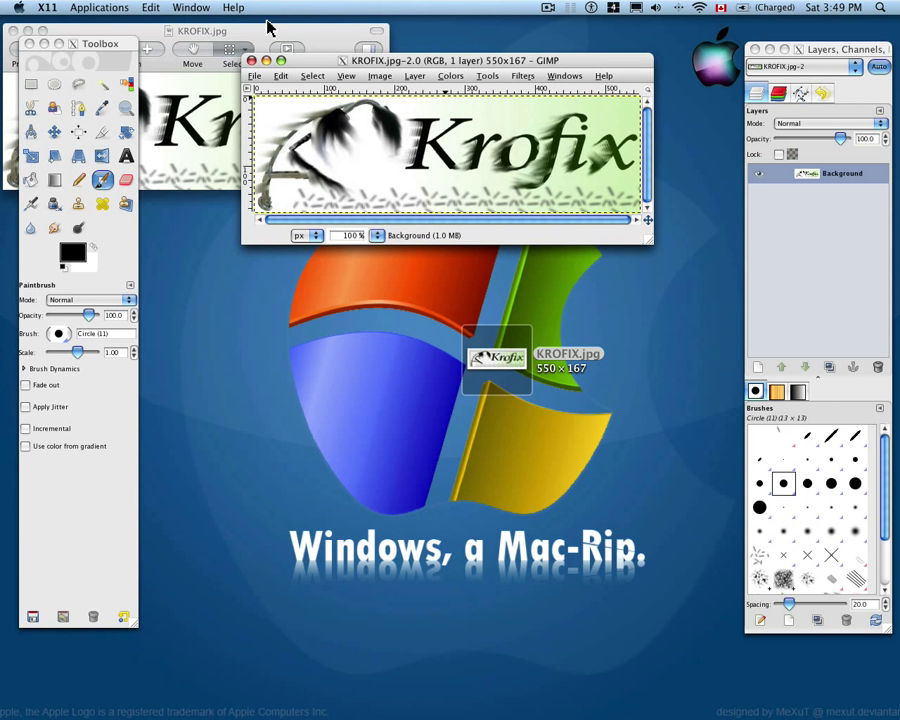
- Switch to Finder and open the Bocking folder inside Unsorted Pictures in the Pictures folder
{"action": "mouse_move", "coordinate": [410, 712]}
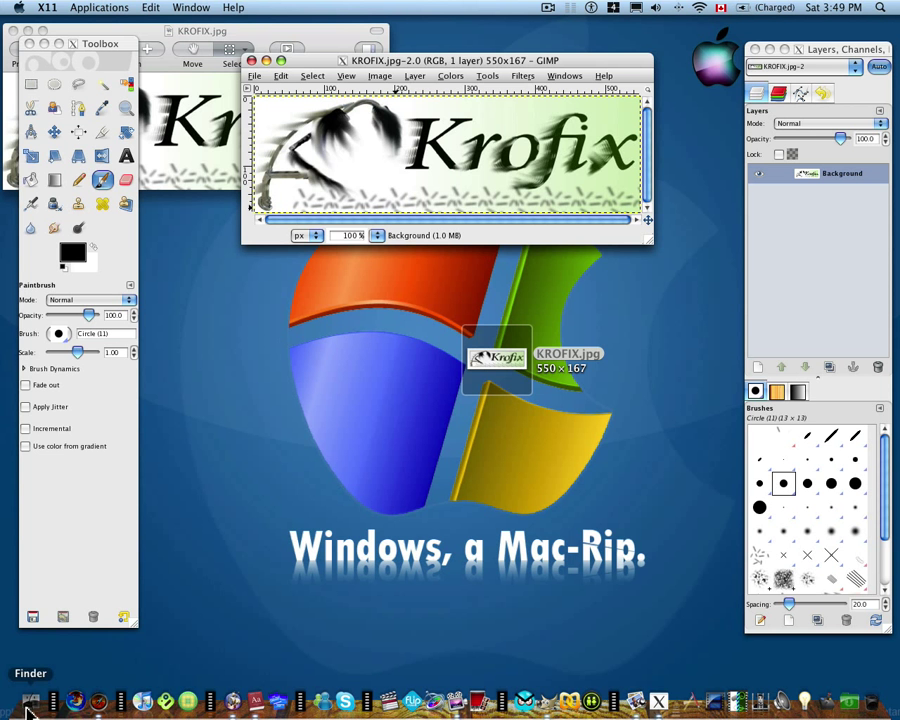
{"action": "left_click", "coordinate": [16, 706]}
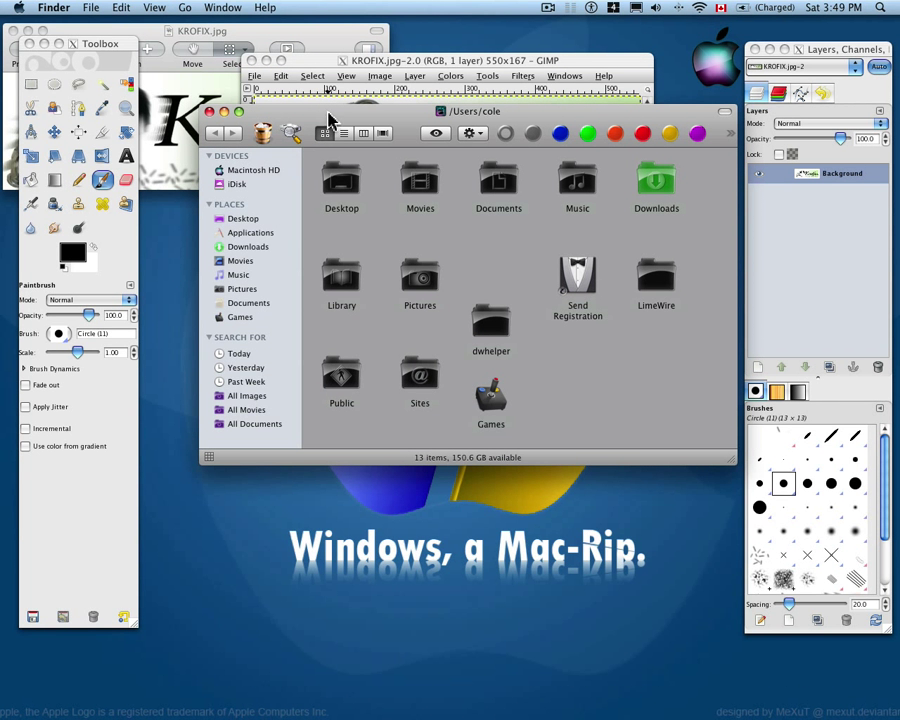
{"action": "left_click_drag", "start_coordinate": [329, 138], "coordinate": [298, 294]}
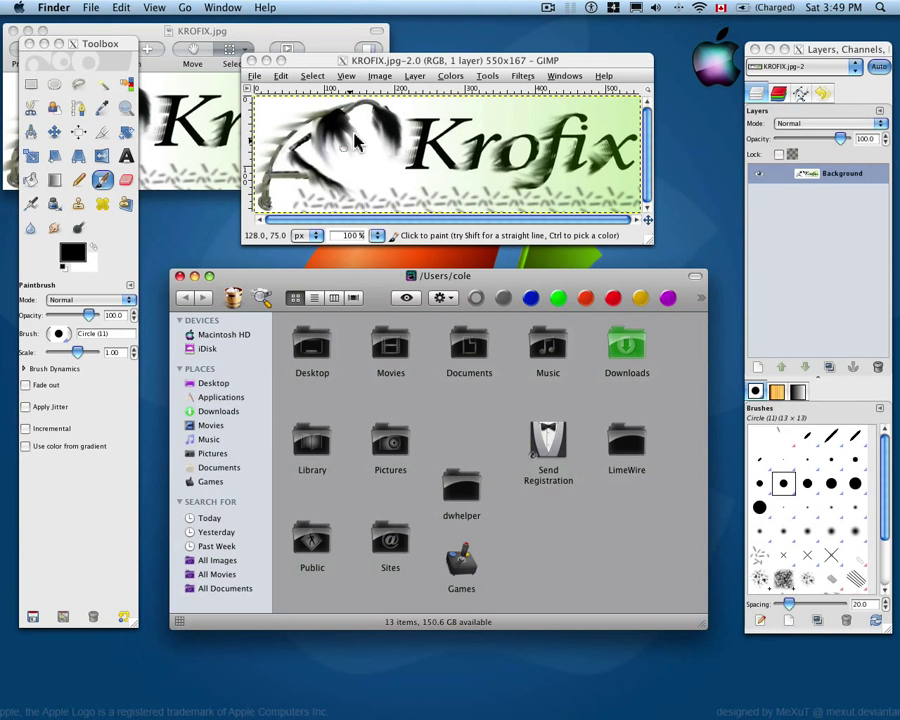
{"action": "left_click", "coordinate": [203, 454]}
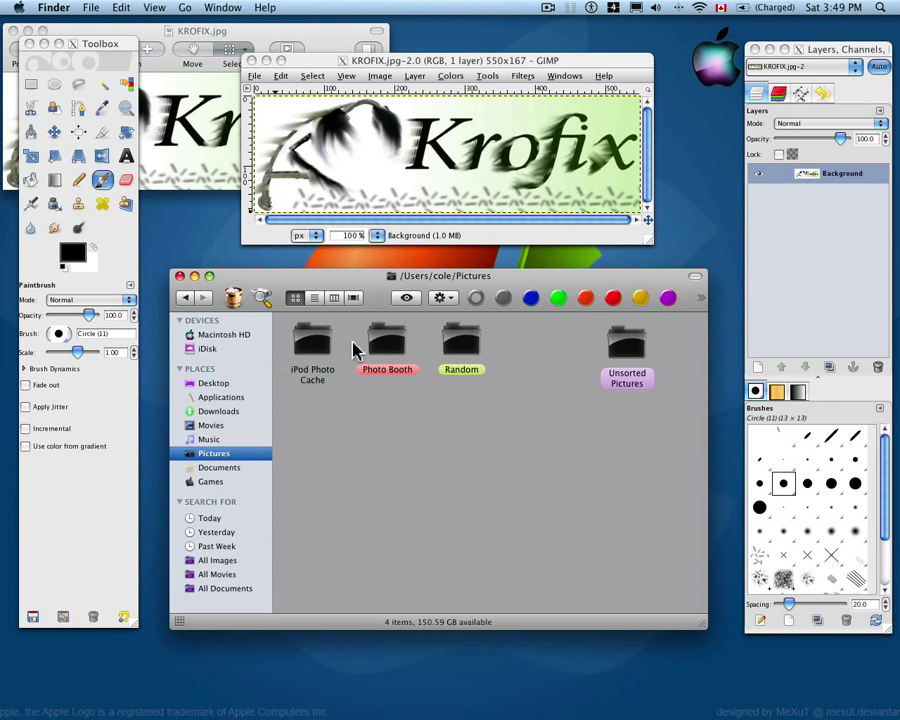
{"action": "double_click", "coordinate": [622, 350]}
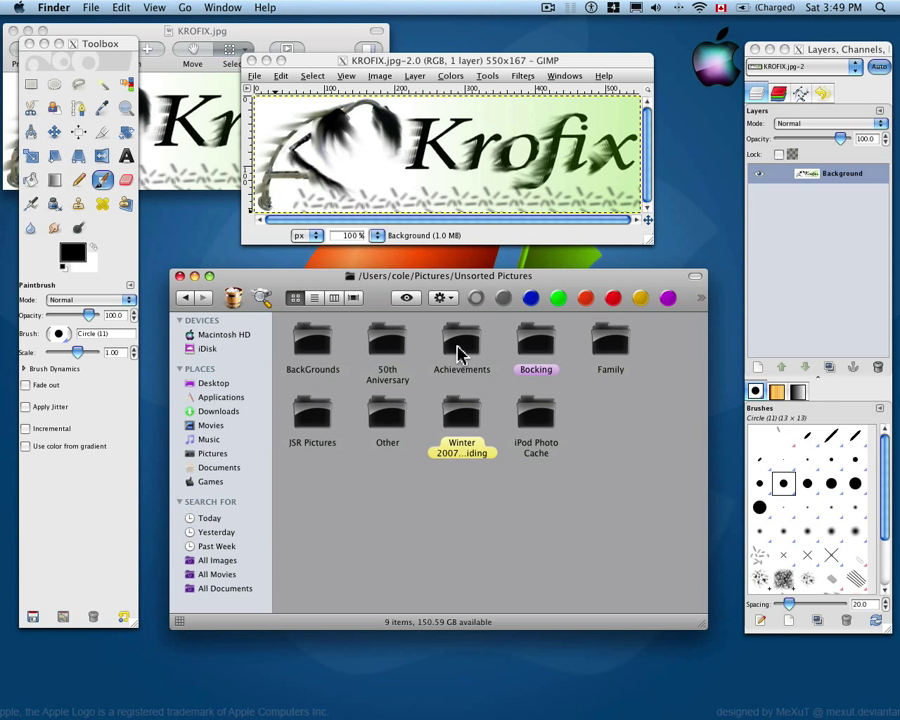
{"action": "double_click", "coordinate": [547, 341]}
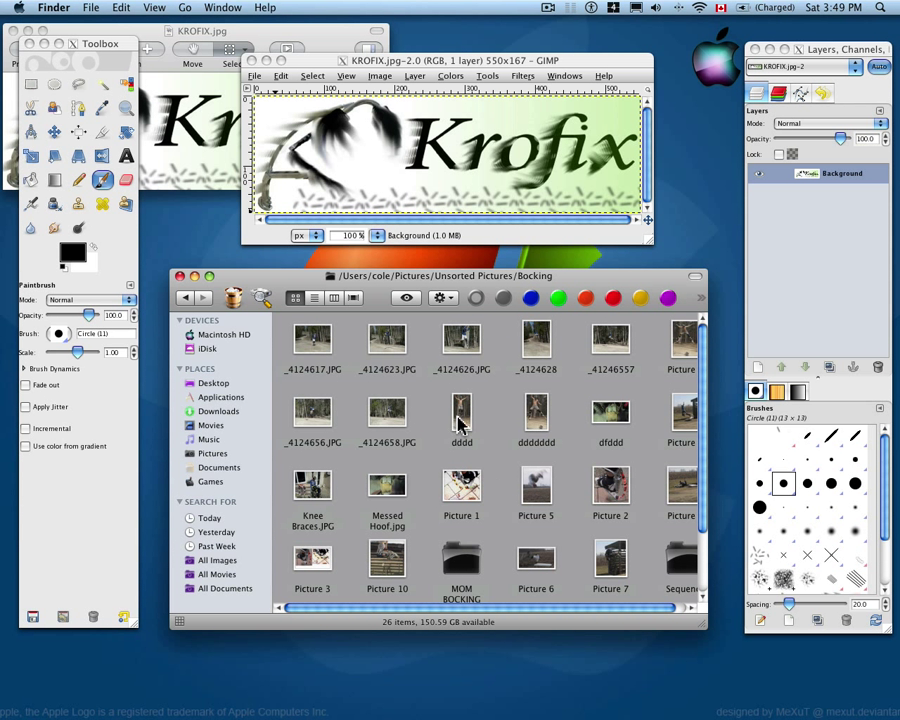
- Preview the photos _4124626.JPG, _4124623.JPG and Picture 2, close the folder window and return to the GIMP image
{"action": "left_click", "coordinate": [540, 418]}
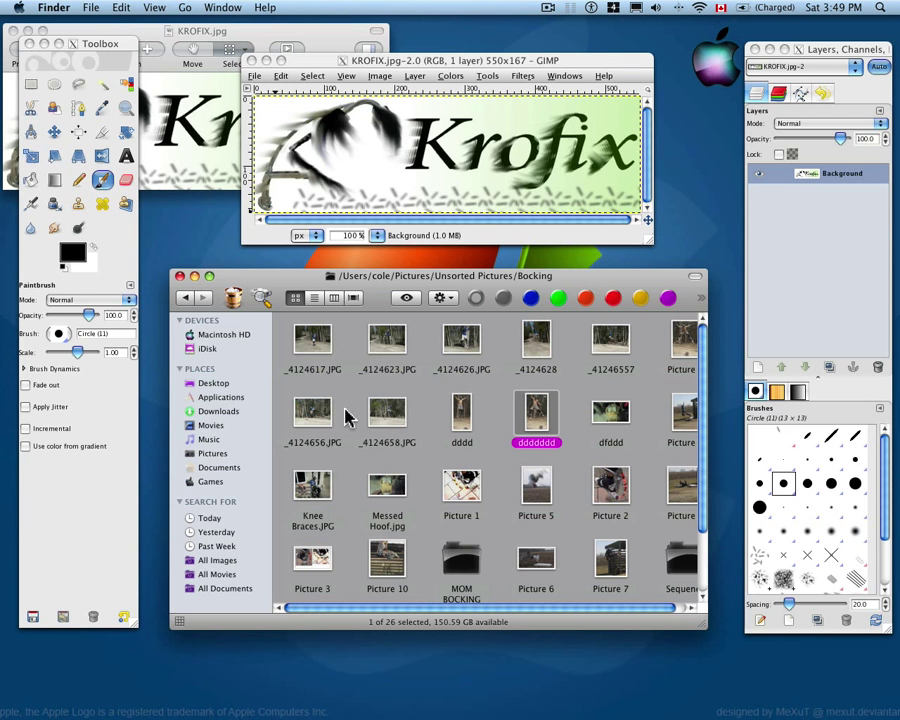
{"action": "left_click", "coordinate": [460, 345]}
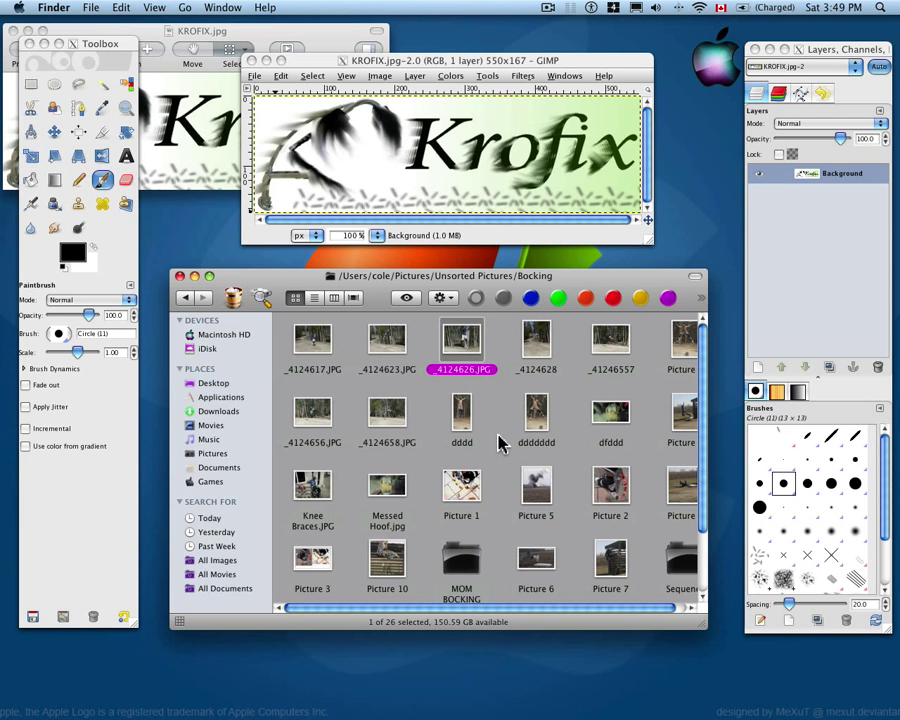
{"action": "key", "text": "space"}
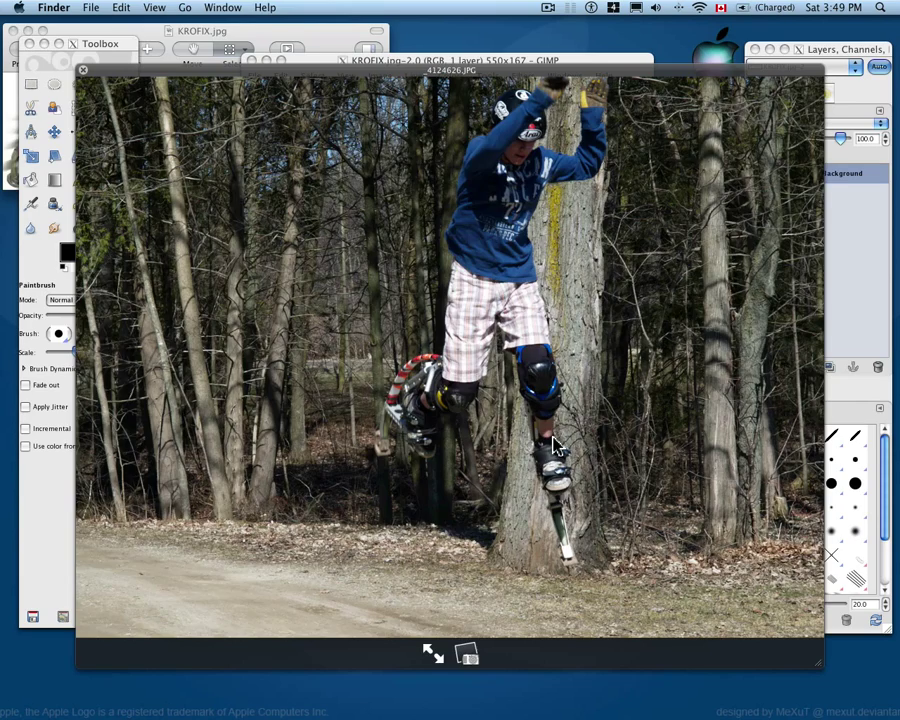
{"action": "key", "text": "space"}
{"action": "left_click", "coordinate": [386, 340]}
{"action": "key", "text": "space"}
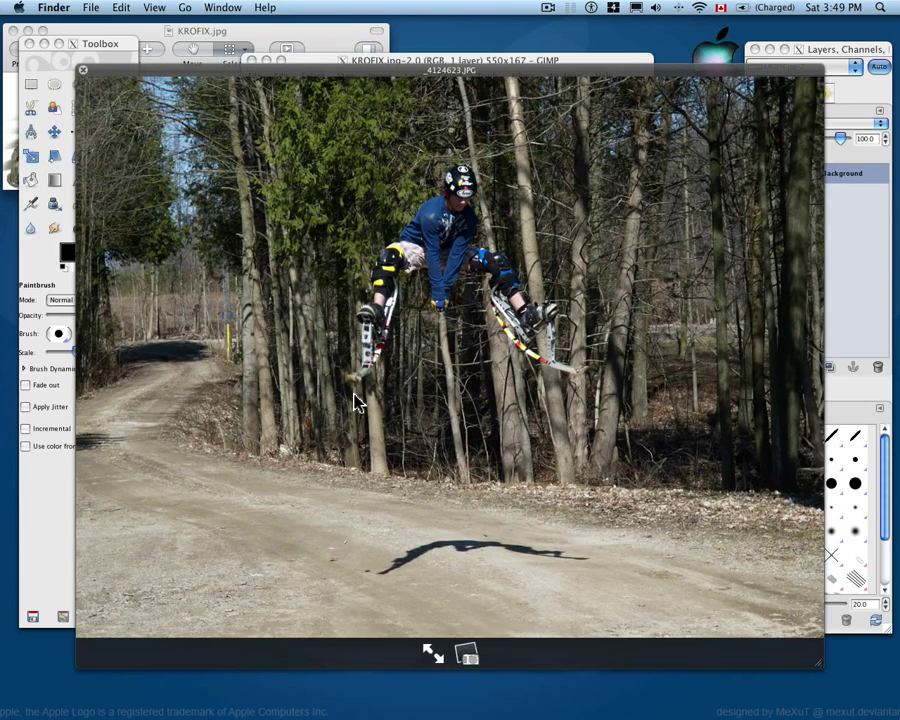
{"action": "key", "text": "space"}
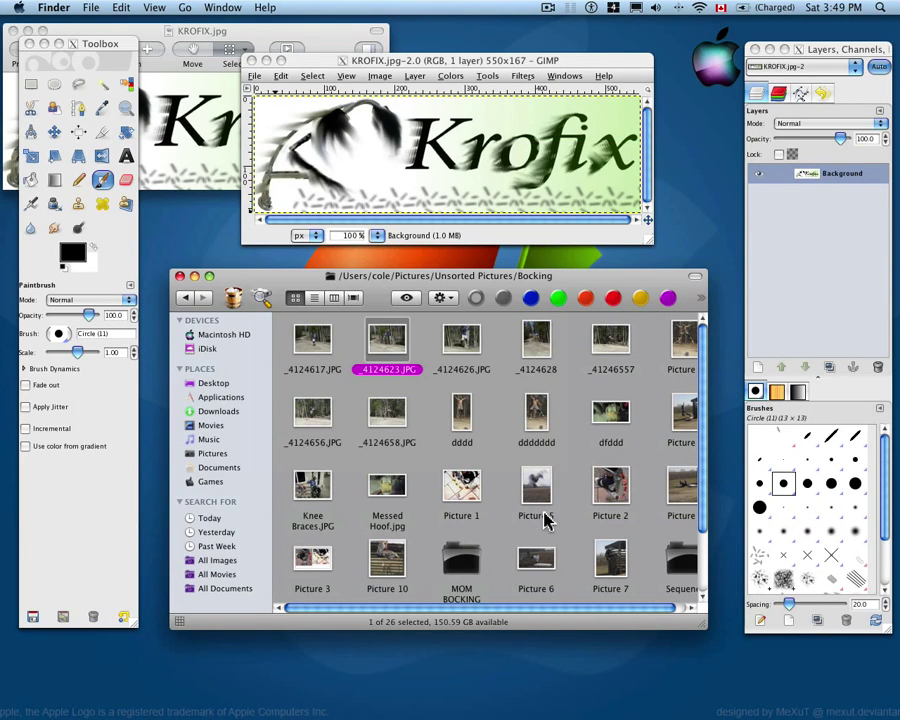
{"action": "left_click", "coordinate": [603, 484]}
{"action": "key", "text": "space"}
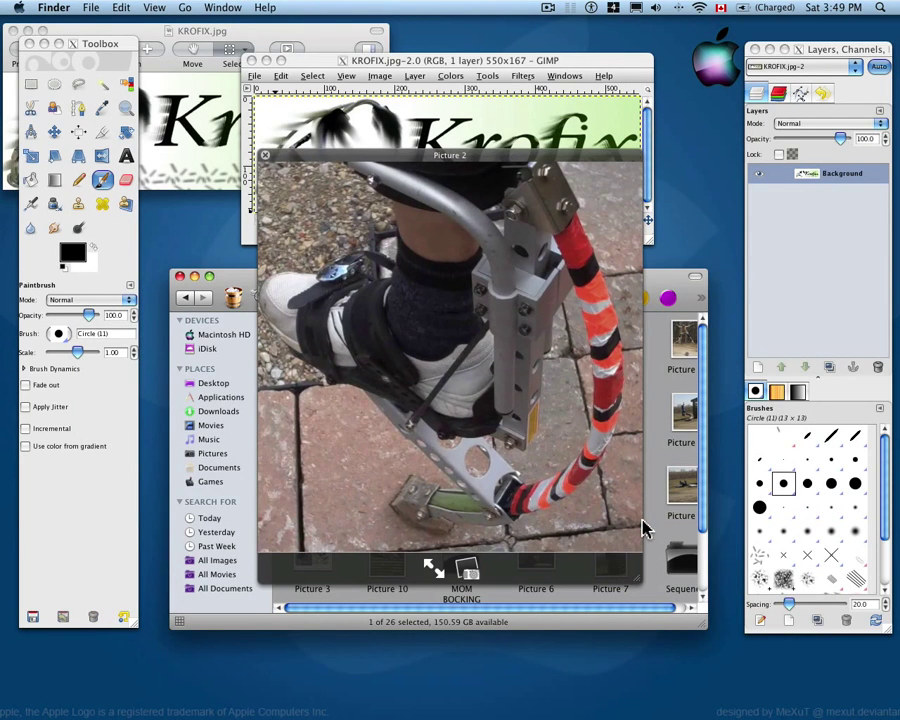
{"action": "key", "text": "space"}
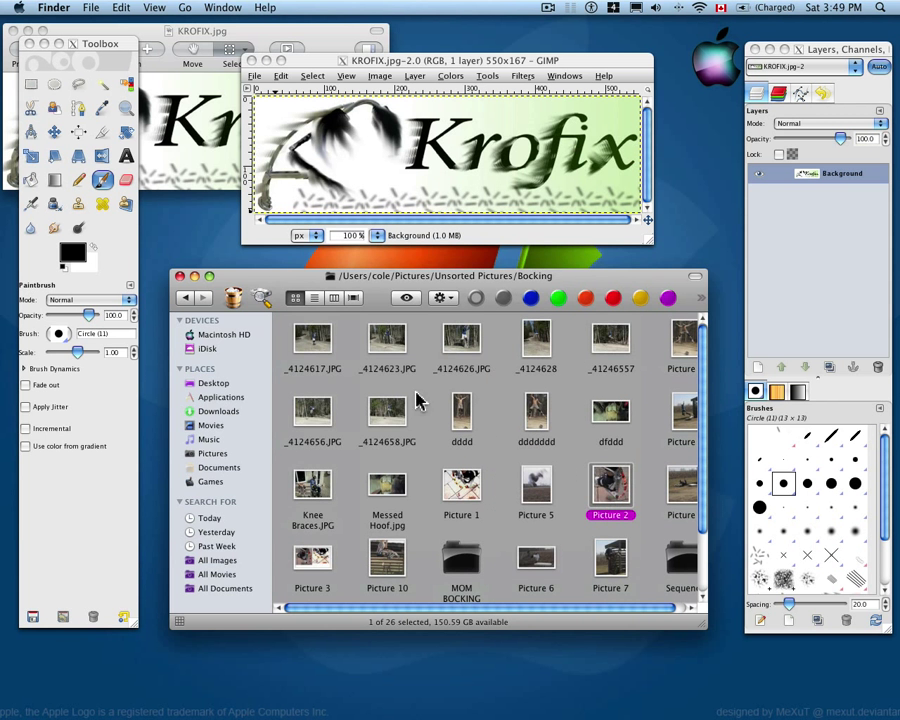
{"action": "left_click", "coordinate": [180, 277]}
{"action": "left_click", "coordinate": [352, 150]}
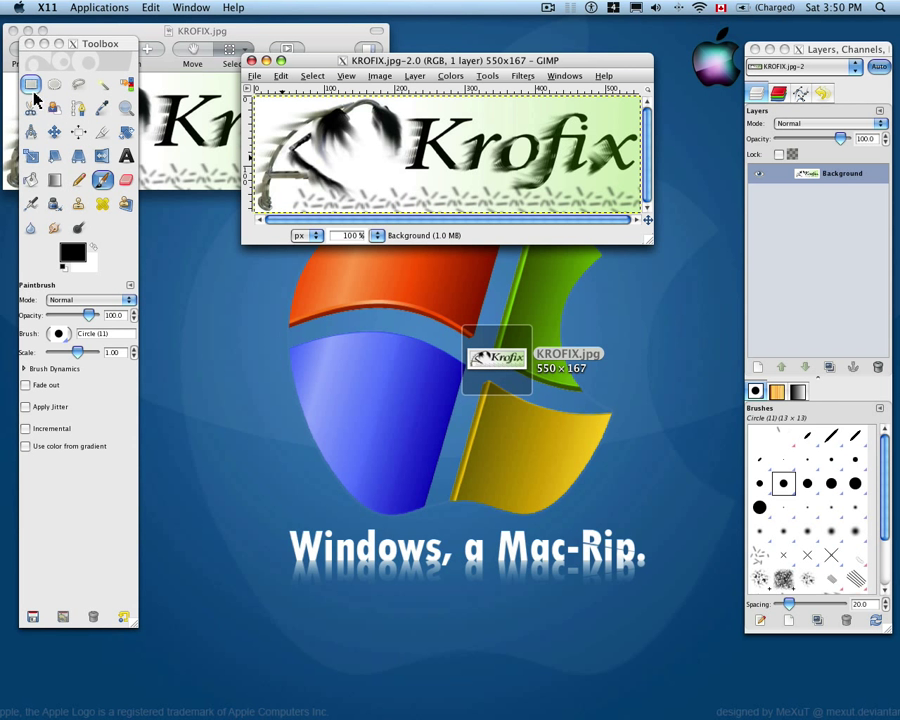
{"action": "left_click", "coordinate": [548, 8]}
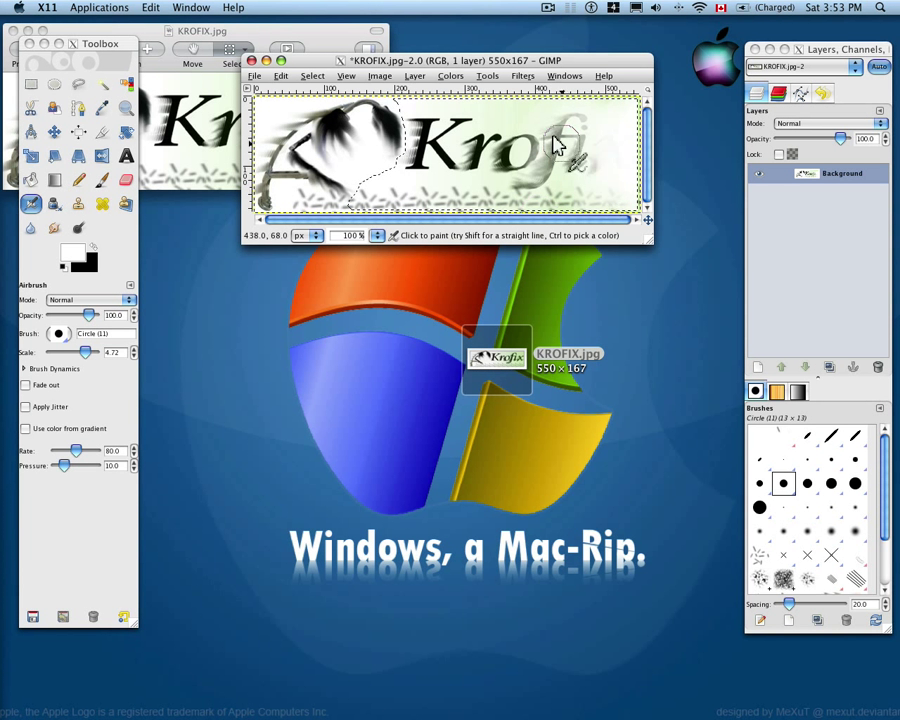
- Save the partly erased logo as KROFIX 1.jpg on the Desktop with JPEG quality 100
{"action": "left_click", "coordinate": [254, 77]}
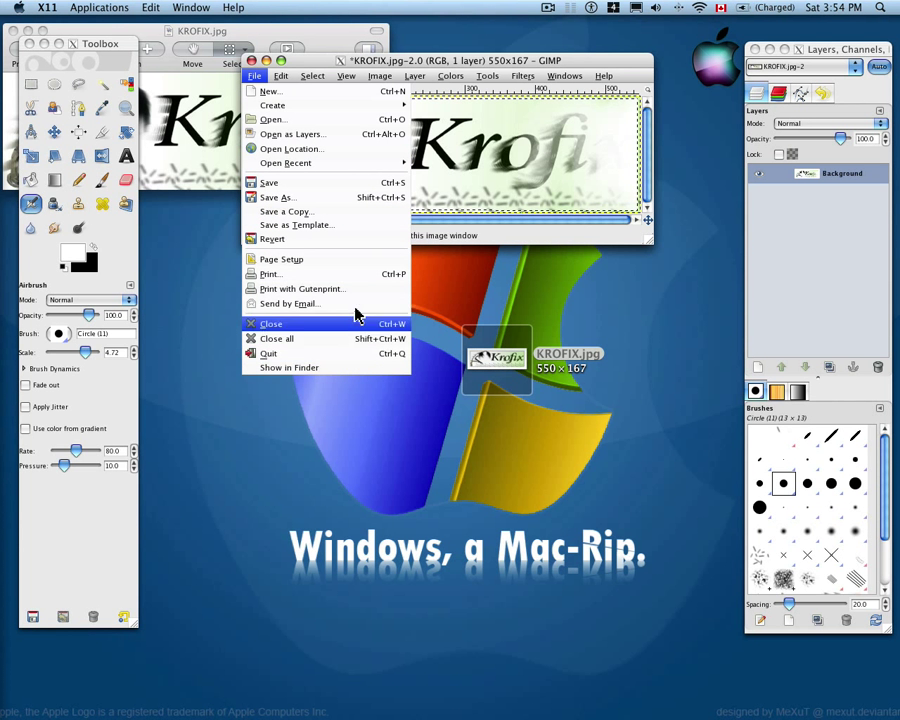
{"action": "left_click", "coordinate": [322, 198]}
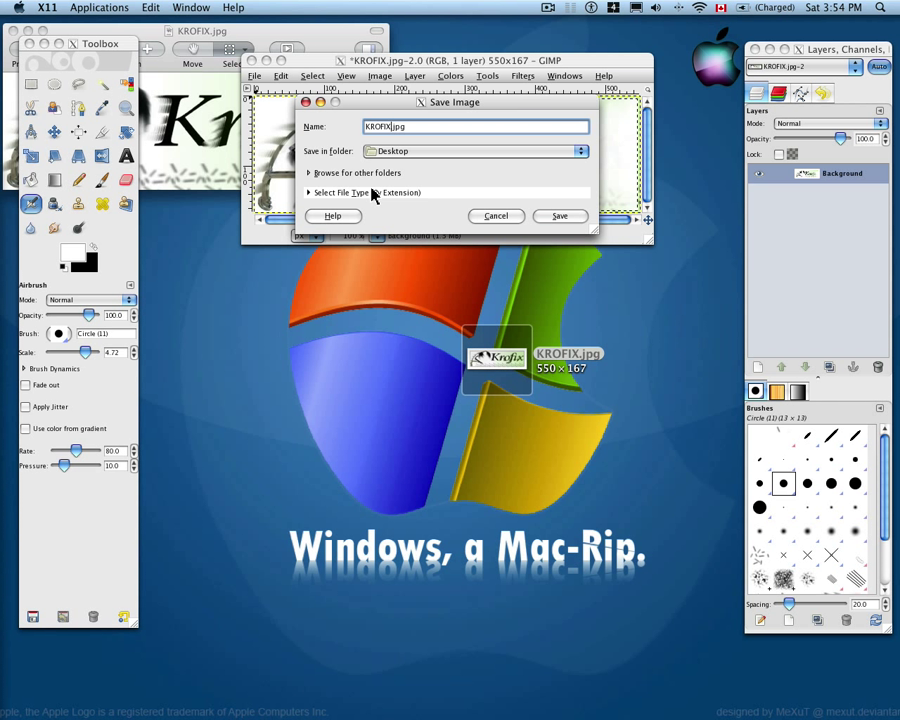
{"action": "type", "text": "1"}
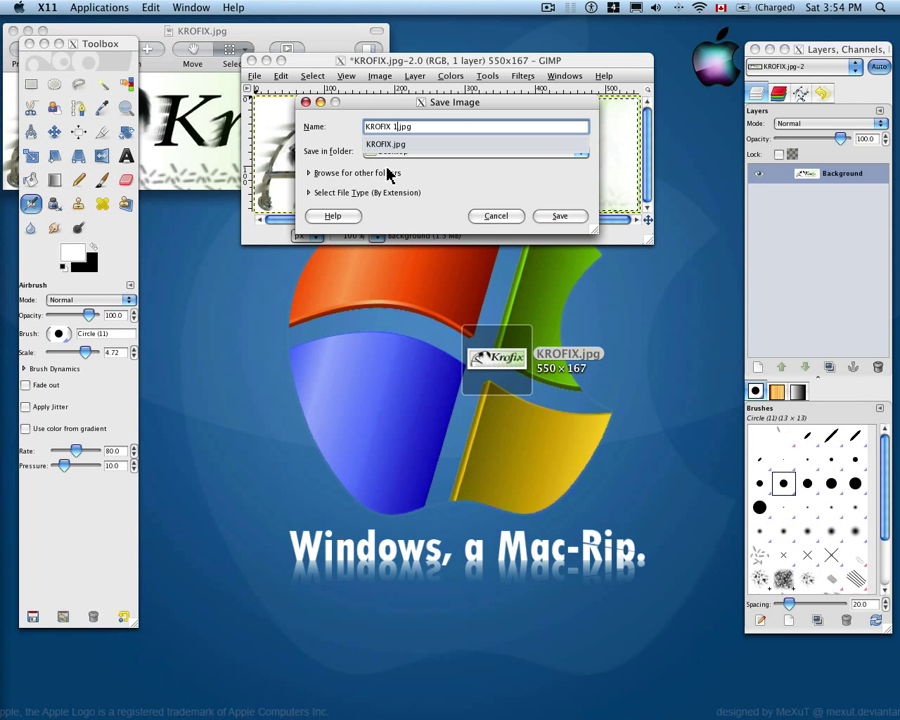
{"action": "left_click", "coordinate": [390, 175]}
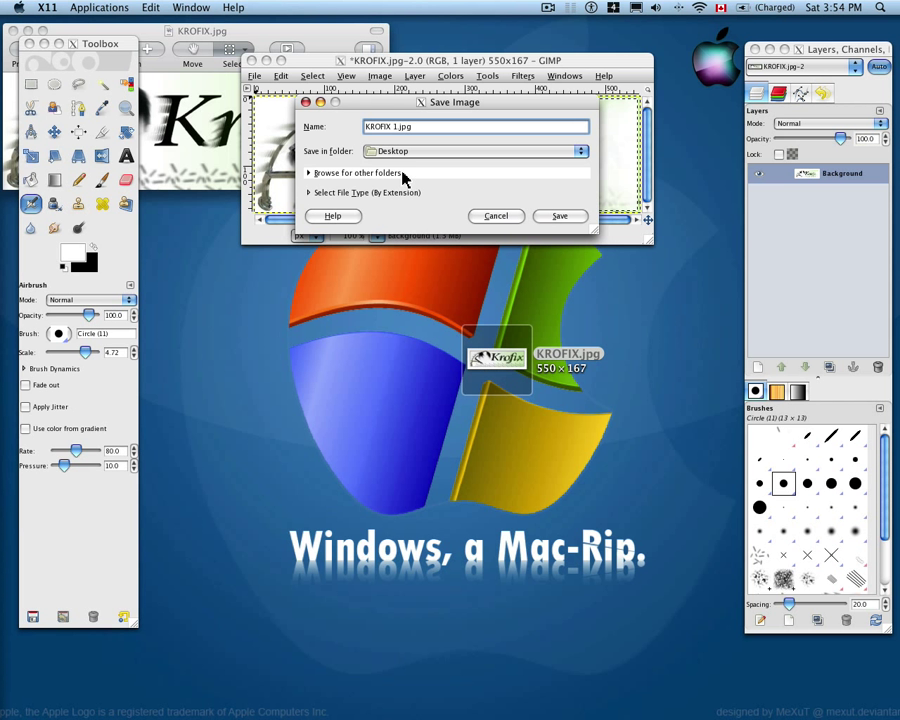
{"action": "left_click", "coordinate": [548, 218]}
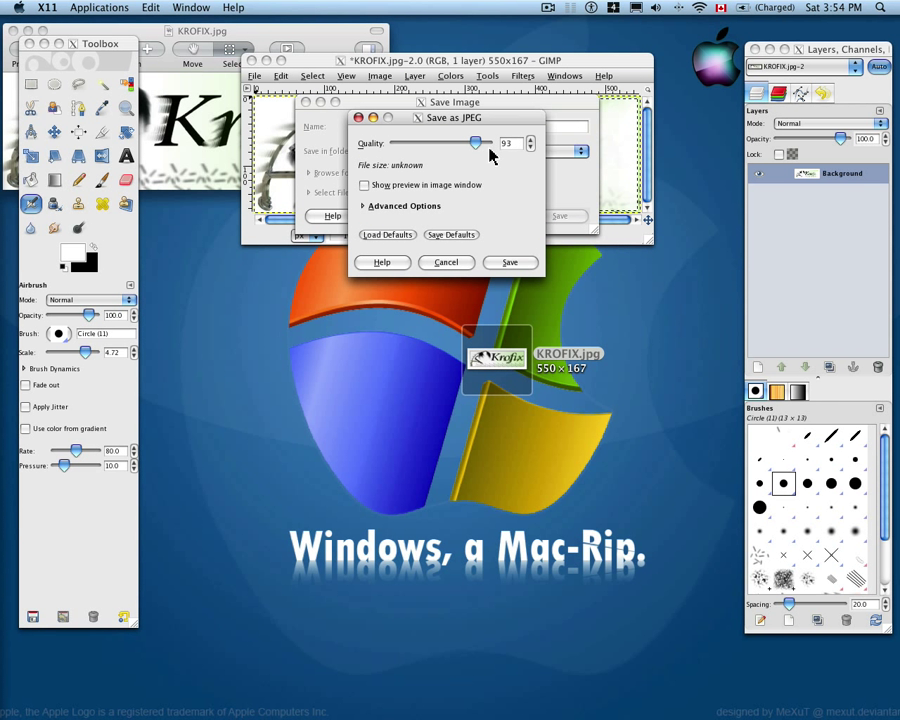
{"action": "left_click_drag", "start_coordinate": [474, 146], "coordinate": [508, 145]}
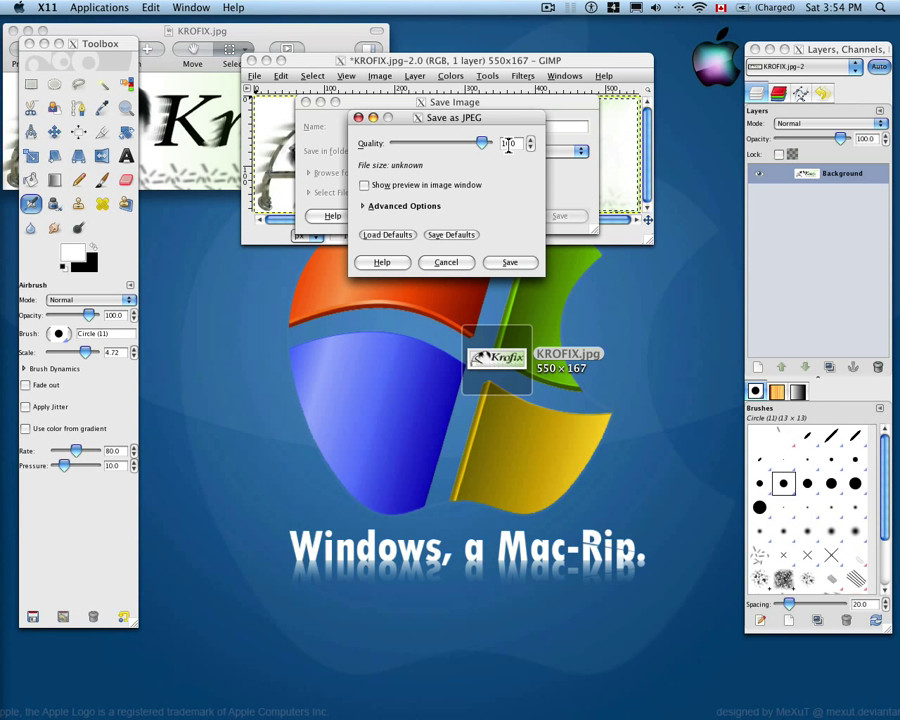
{"action": "left_click", "coordinate": [518, 264]}
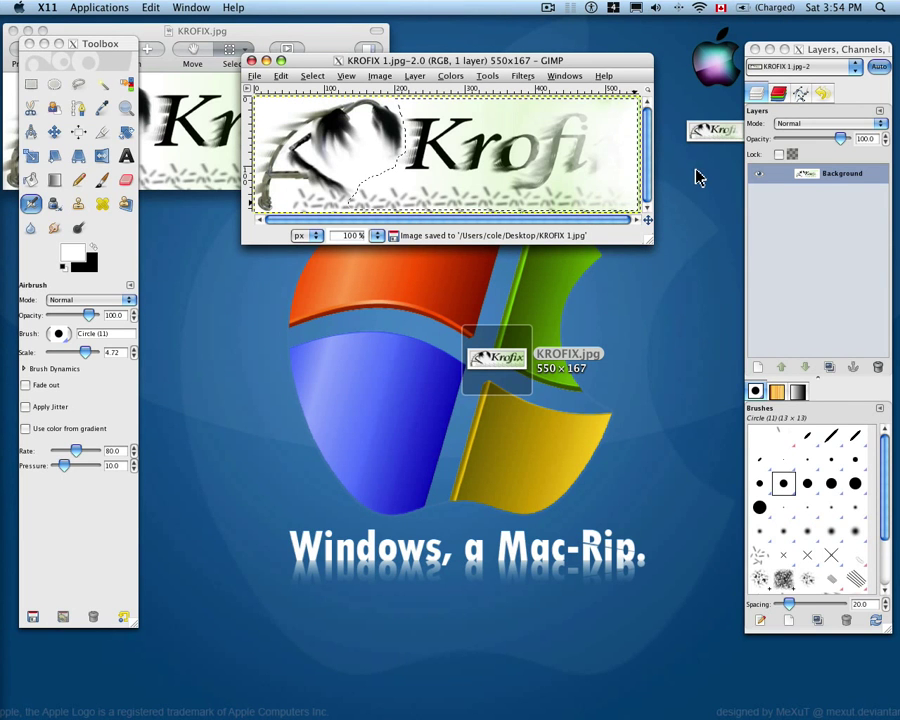
{"action": "key", "text": "F11"}
{"action": "key", "text": "F11"}
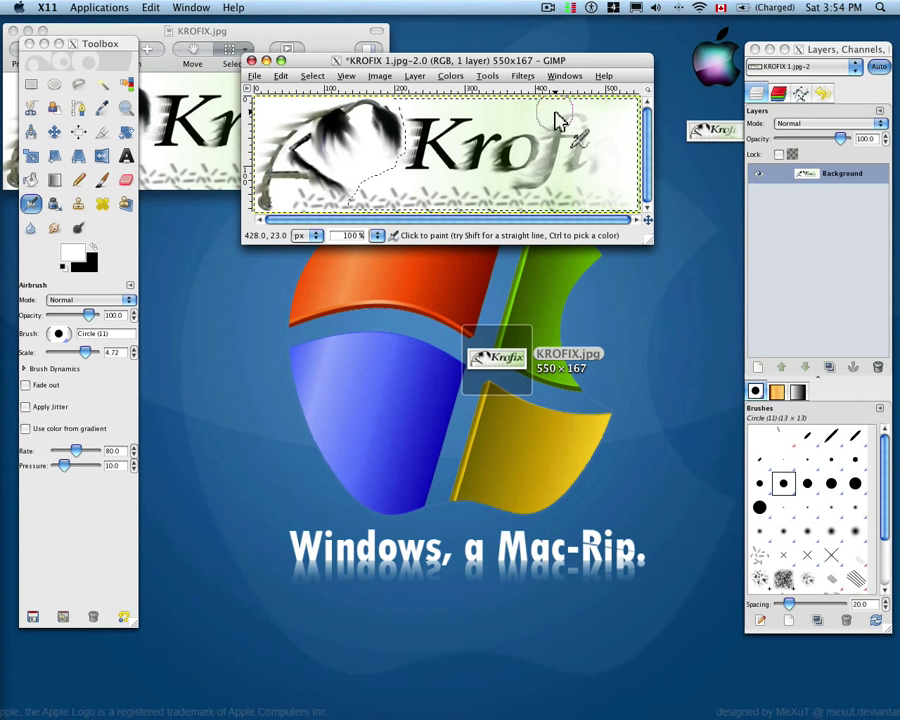
- Airbrush white over the letters "fi" of the Krofix title and save the image as KROFIX 2.jpg on the Desktop
{"action": "mouse_move", "coordinate": [615, 128]}
{"action": "left_mouse_down"}
{"action": "mouse_move", "coordinate": [592, 229]}
{"action": "mouse_move", "coordinate": [605, 113]}
{"action": "mouse_move", "coordinate": [550, 233]}
{"action": "mouse_move", "coordinate": [595, 130]}
{"action": "mouse_move", "coordinate": [558, 132]}
{"action": "mouse_move", "coordinate": [524, 172]}
{"action": "mouse_move", "coordinate": [596, 110]}
{"action": "mouse_move", "coordinate": [550, 196]}
{"action": "mouse_move", "coordinate": [551, 158]}
{"action": "mouse_move", "coordinate": [559, 165]}
{"action": "mouse_move", "coordinate": [539, 157]}
{"action": "mouse_move", "coordinate": [550, 136]}
{"action": "mouse_move", "coordinate": [558, 176]}
{"action": "mouse_move", "coordinate": [535, 197]}
{"action": "mouse_move", "coordinate": [544, 94]}
{"action": "mouse_move", "coordinate": [500, 118]}
{"action": "mouse_move", "coordinate": [551, 184]}
{"action": "mouse_move", "coordinate": [580, 146]}
{"action": "mouse_move", "coordinate": [491, 118]}
{"action": "left_mouse_up"}
{"action": "left_click", "coordinate": [257, 79]}
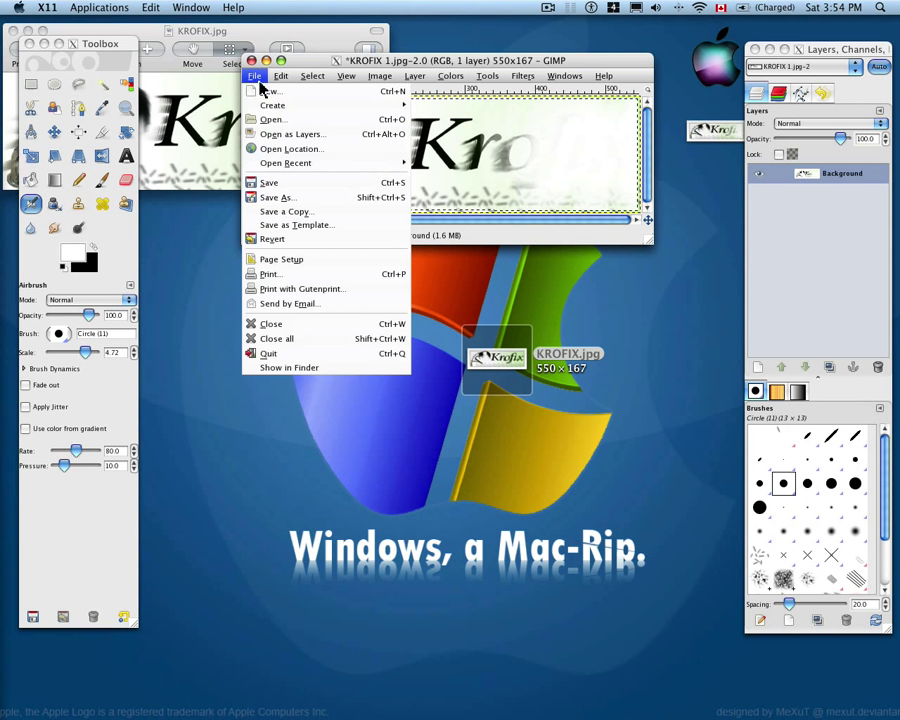
{"action": "left_click", "coordinate": [297, 202]}
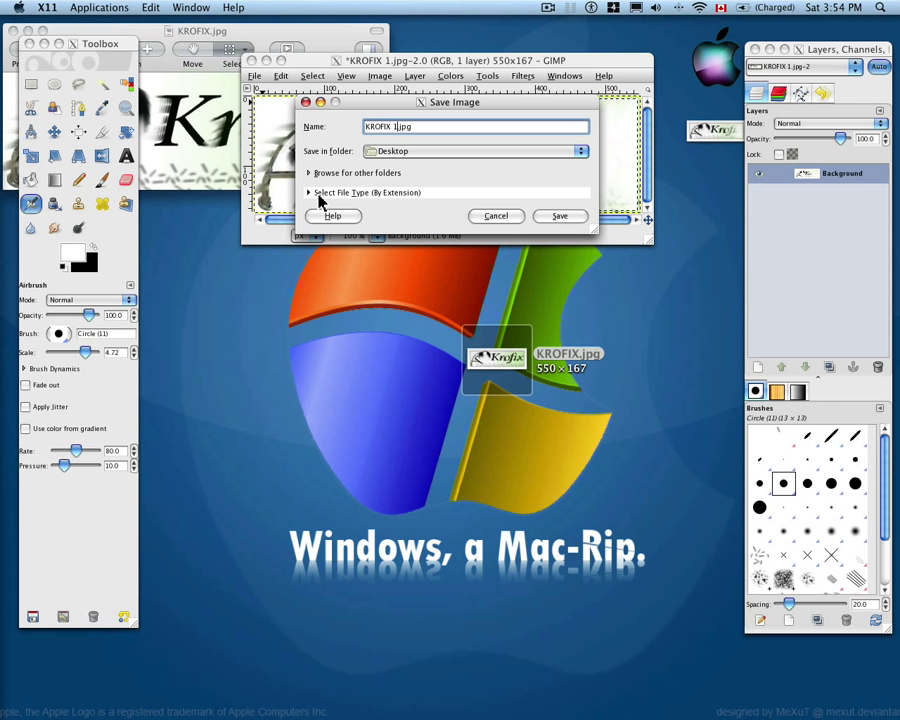
{"action": "type", "text": "2"}
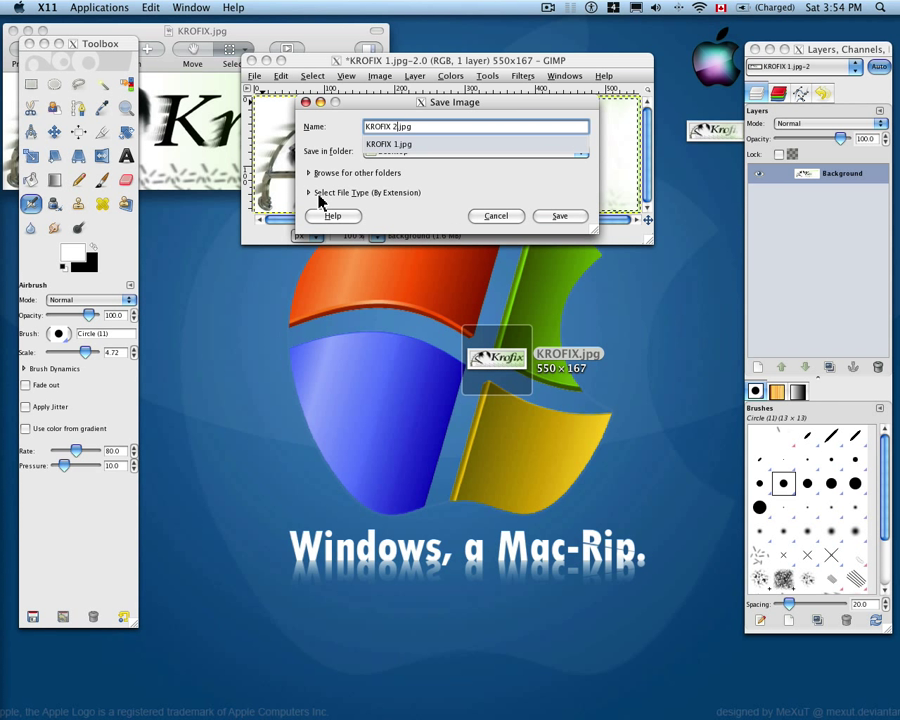
{"action": "left_click", "coordinate": [558, 219]}
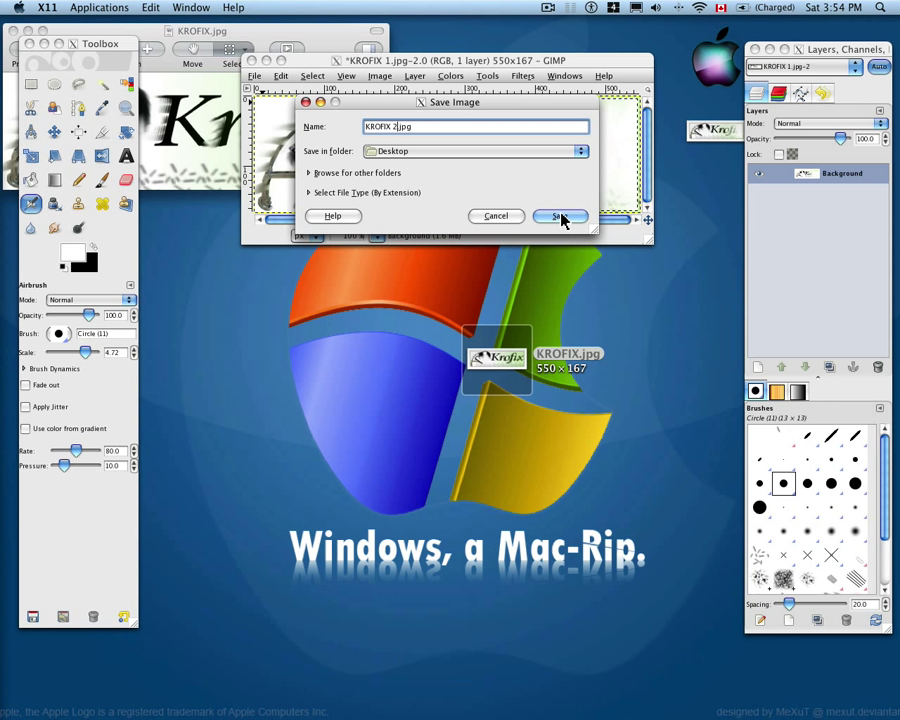
{"action": "left_click", "coordinate": [561, 217]}
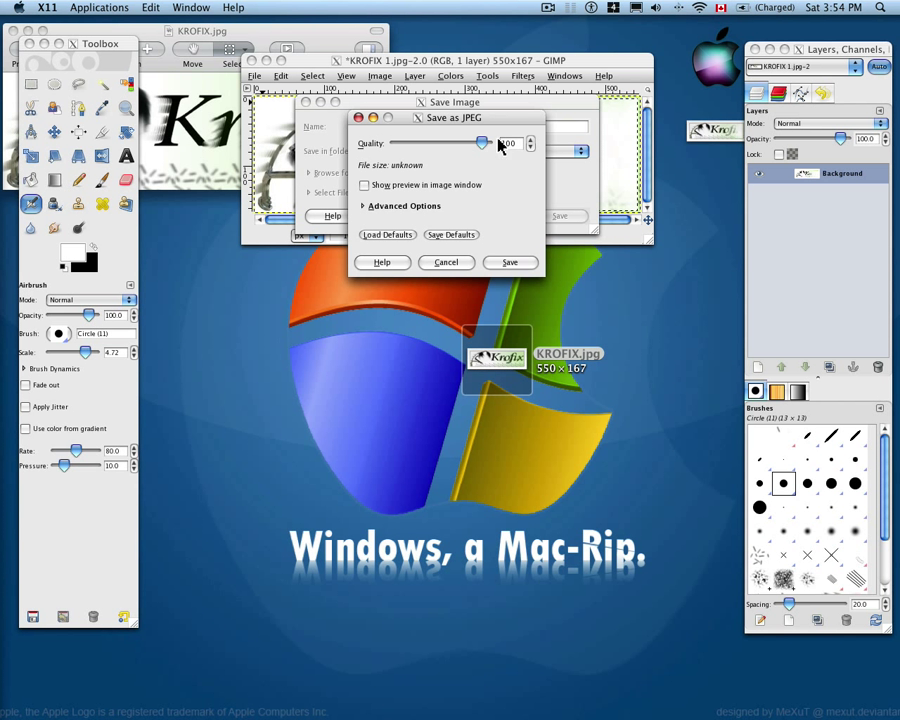
{"action": "left_click", "coordinate": [512, 262]}
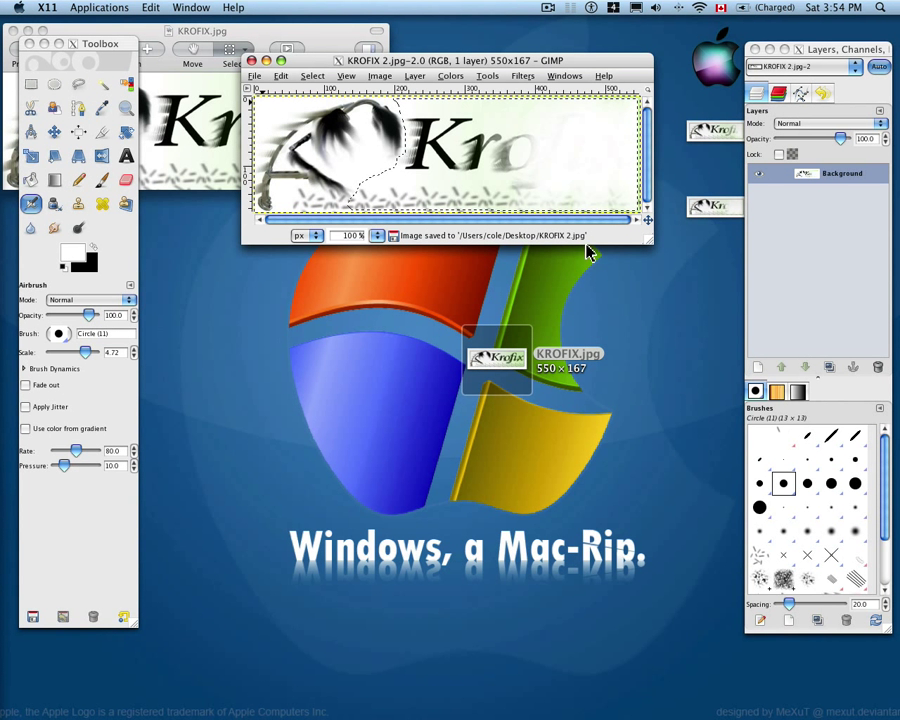
{"action": "left_click", "coordinate": [548, 8]}
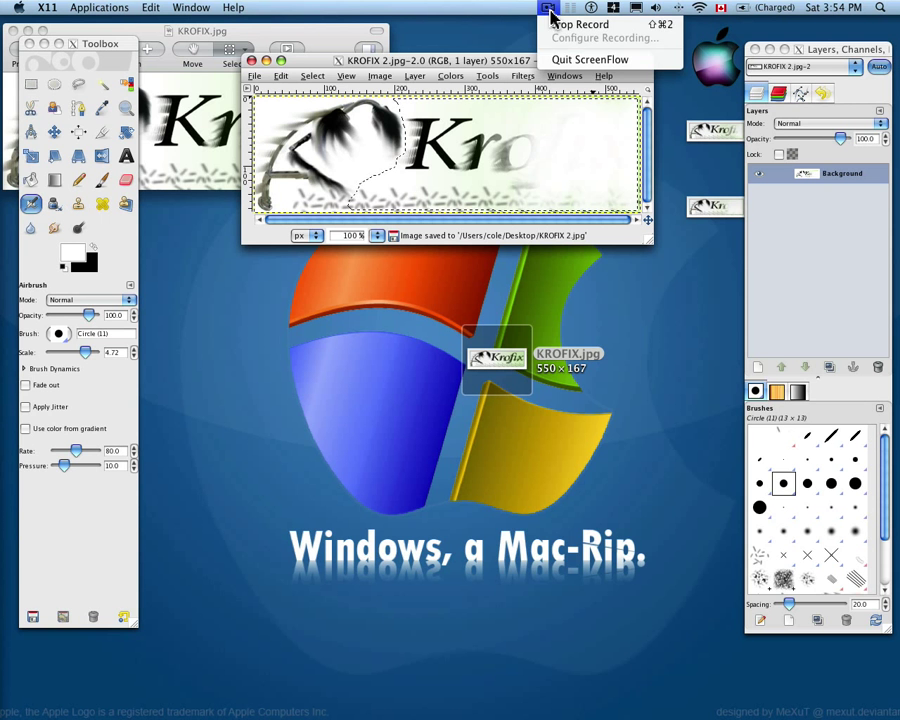
{"action": "left_click", "coordinate": [558, 24]}
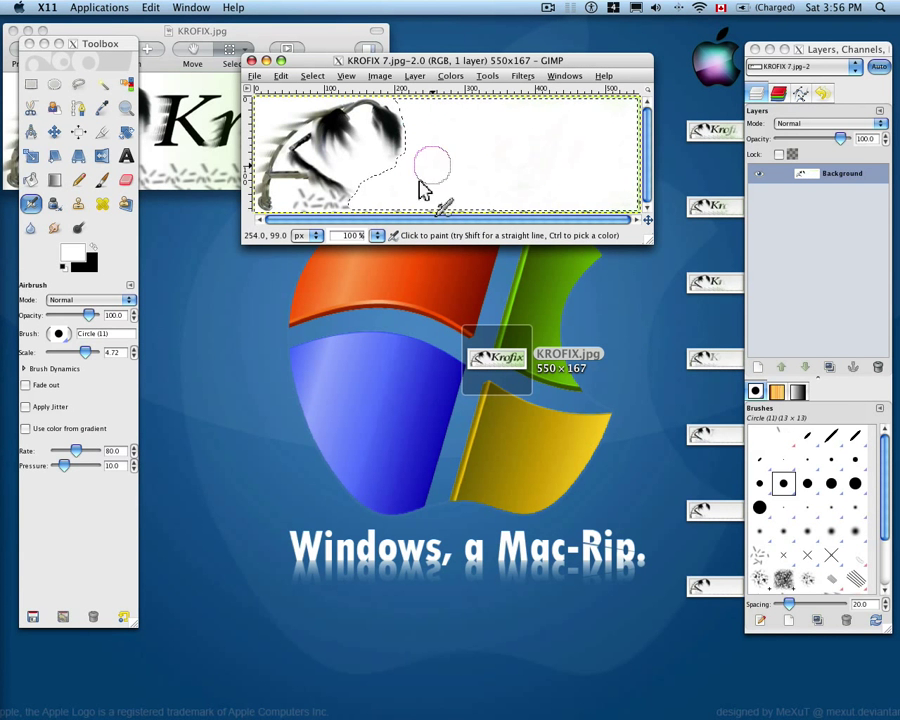
- Review the saved frames KROFIX 1.jpg to KROFIX 7.jpg on the desktop and return to the GIMP image
{"action": "key", "text": "F11"}
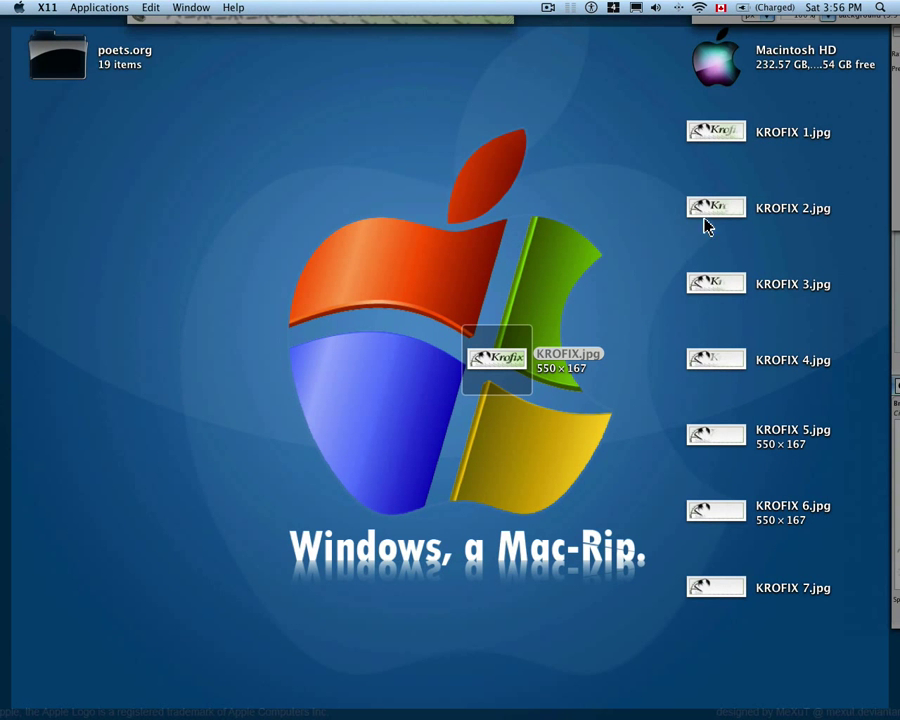
{"action": "key", "text": "F11"}
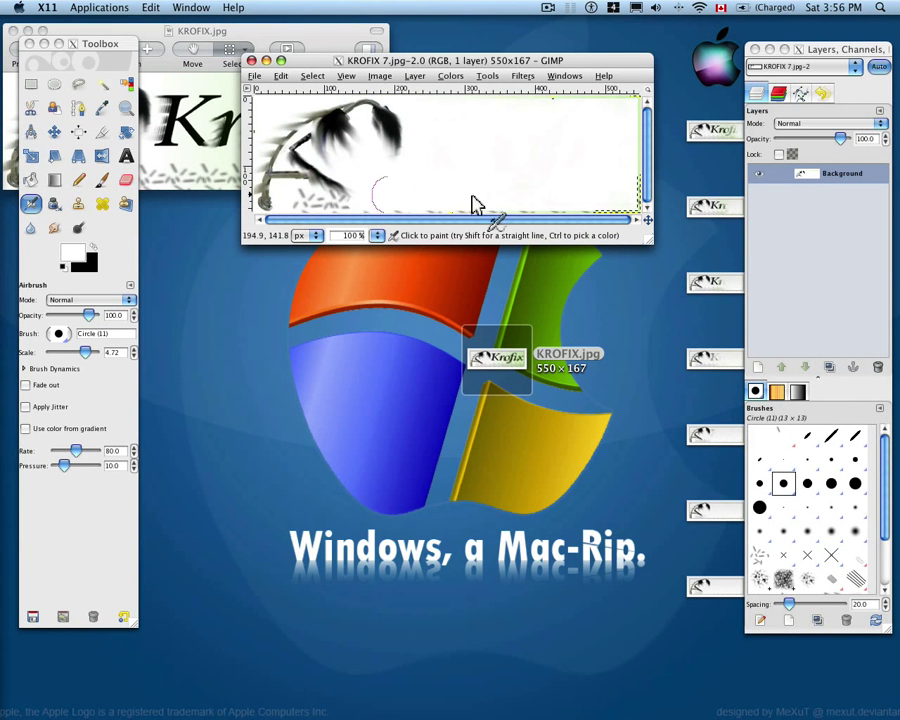
{"action": "mouse_move", "coordinate": [605, 218]}
{"action": "left_mouse_down"}
{"action": "mouse_move", "coordinate": [476, 131]}
{"action": "mouse_move", "coordinate": [381, 133]}
{"action": "mouse_move", "coordinate": [409, 150]}
{"action": "mouse_move", "coordinate": [445, 218]}
{"action": "left_mouse_up"}
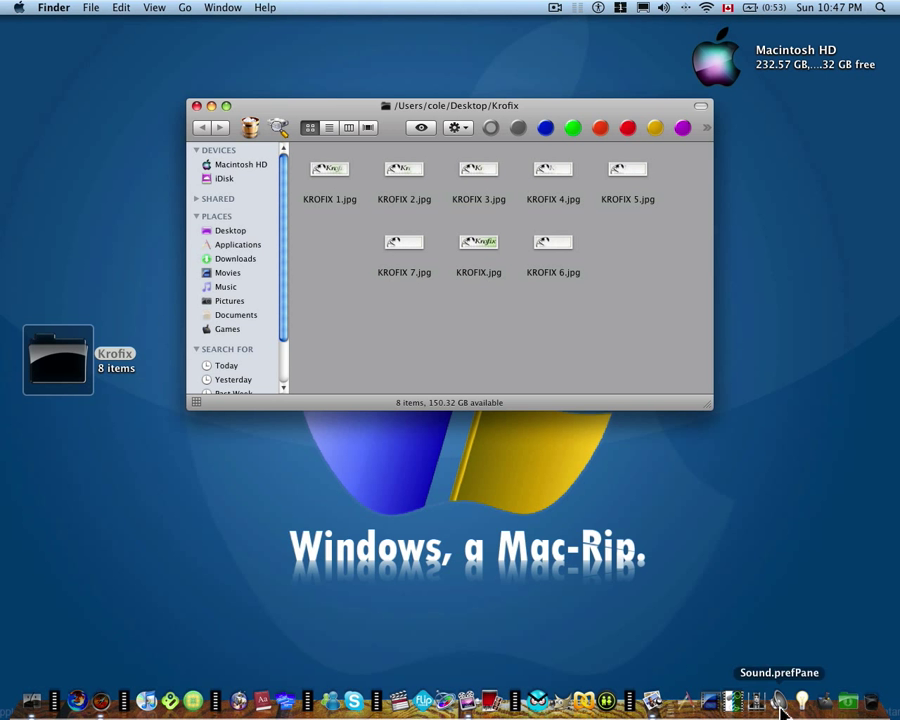
- Launch GIFfun from the Applications folder and close the Krofix folder window
{"action": "left_click", "coordinate": [697, 708]}
{"action": "left_click", "coordinate": [707, 704]}
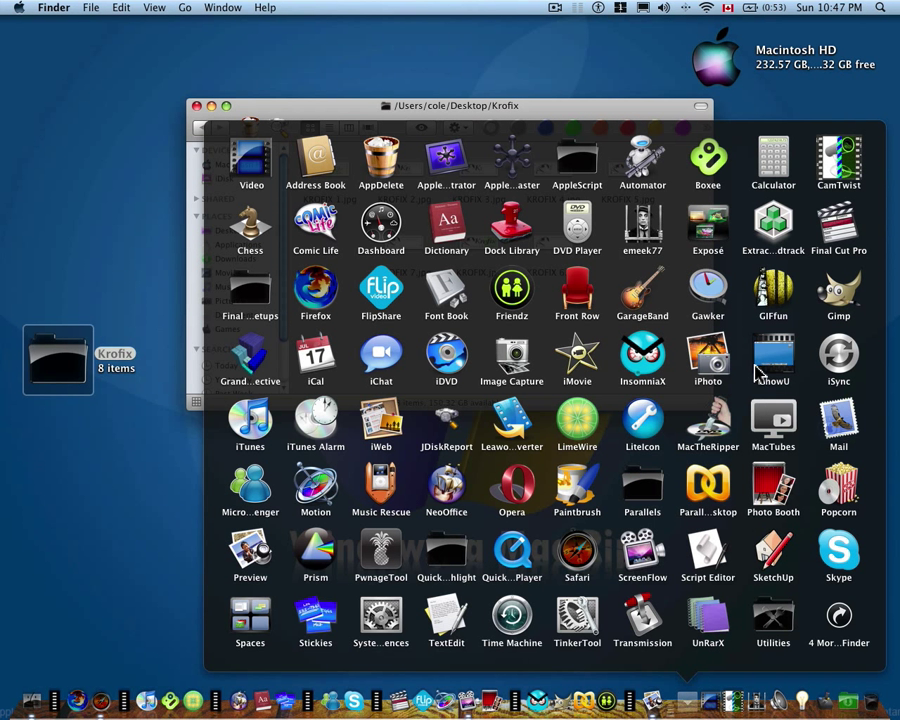
{"action": "left_click", "coordinate": [791, 293]}
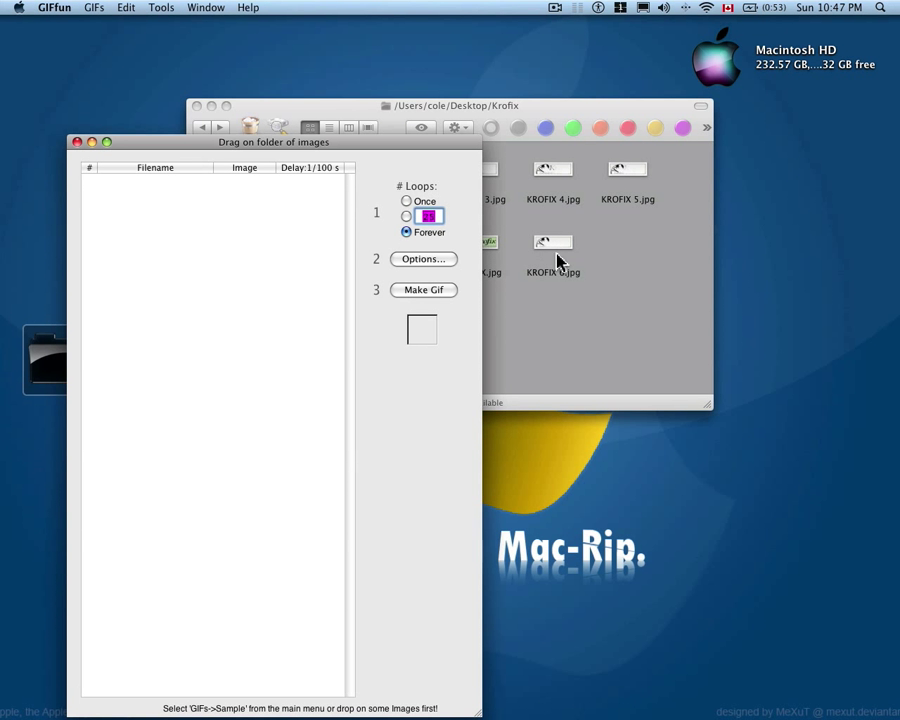
{"action": "left_click", "coordinate": [617, 279]}
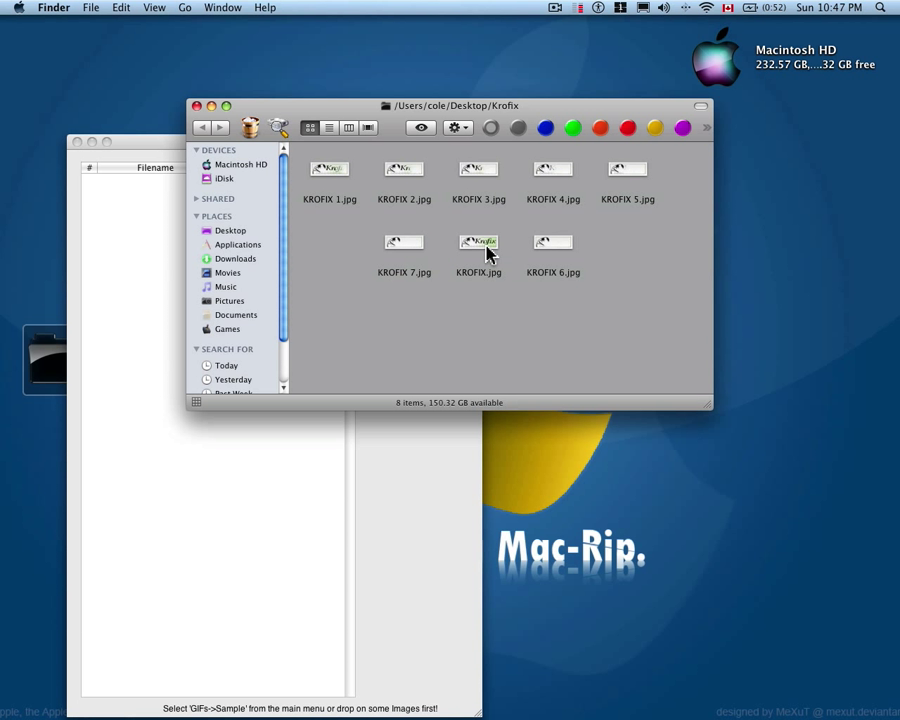
{"action": "left_click", "coordinate": [507, 356]}
{"action": "left_click", "coordinate": [197, 106]}
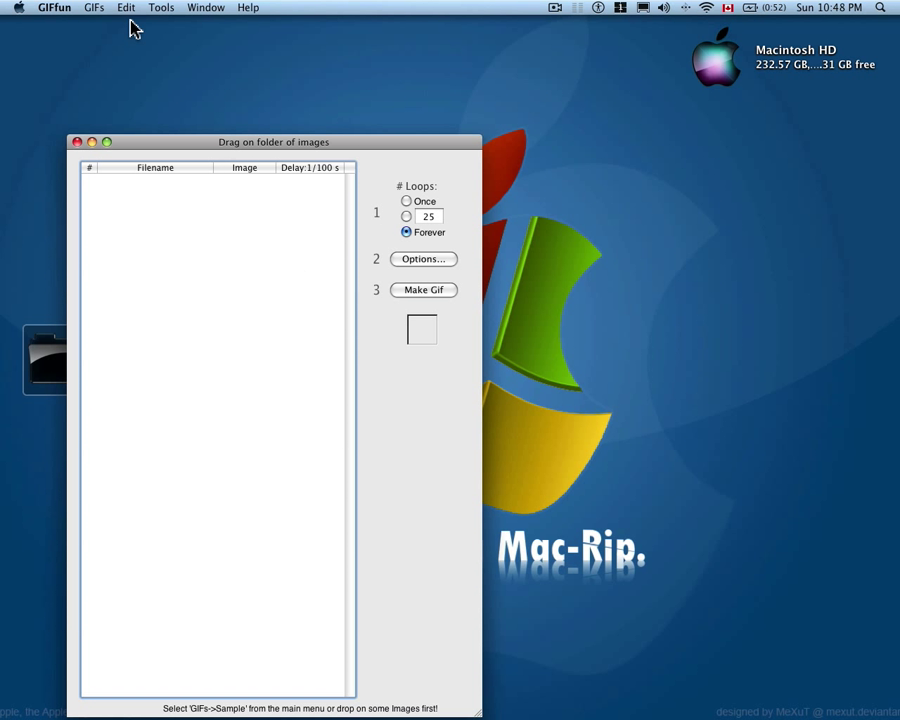
- Review the Misc and GIF Creation preferences of GIFfun and close them without changes
{"action": "left_click", "coordinate": [58, 7]}
{"action": "left_click", "coordinate": [66, 38]}
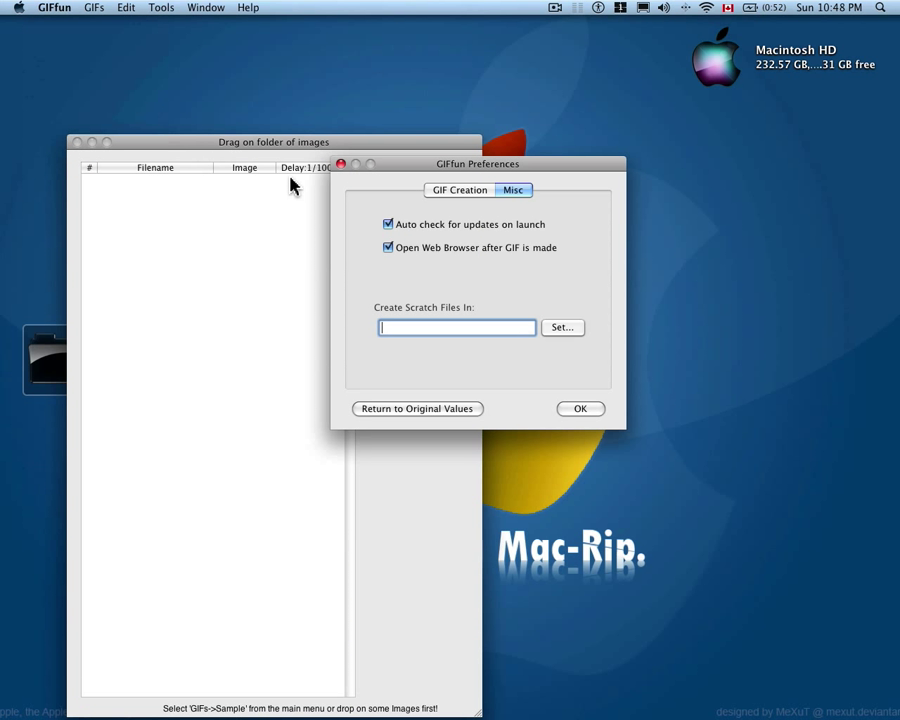
{"action": "left_click", "coordinate": [458, 190]}
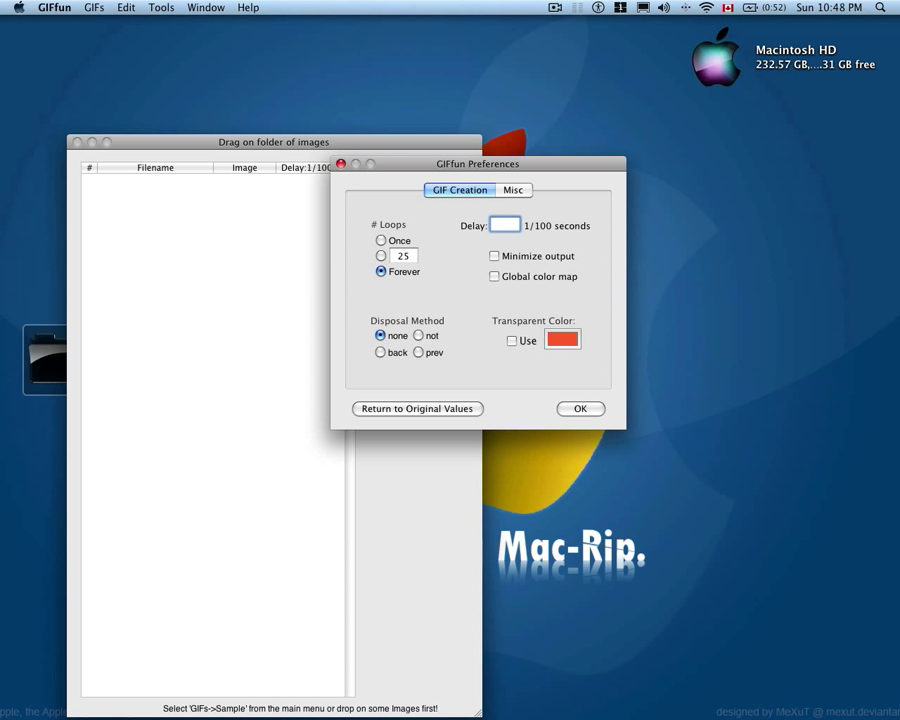
{"action": "left_click", "coordinate": [581, 410]}
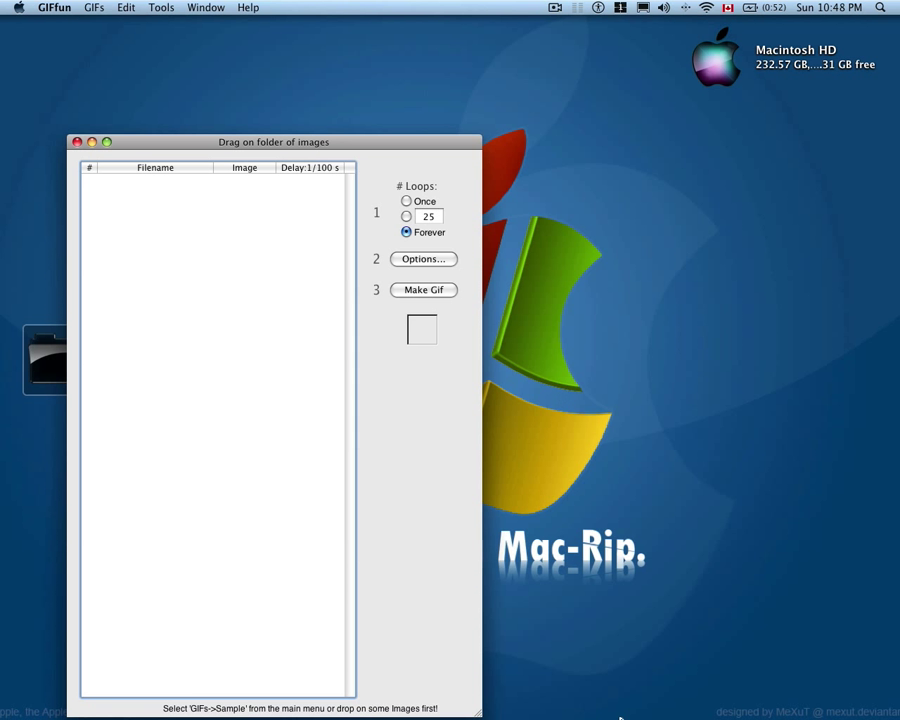
- Open the Krofix desktop folder and add KROFIX.jpg, KROFIX 1.jpg and KROFIX 2.jpg in order to the GIFfun frame list
{"action": "double_click", "coordinate": [64, 370]}
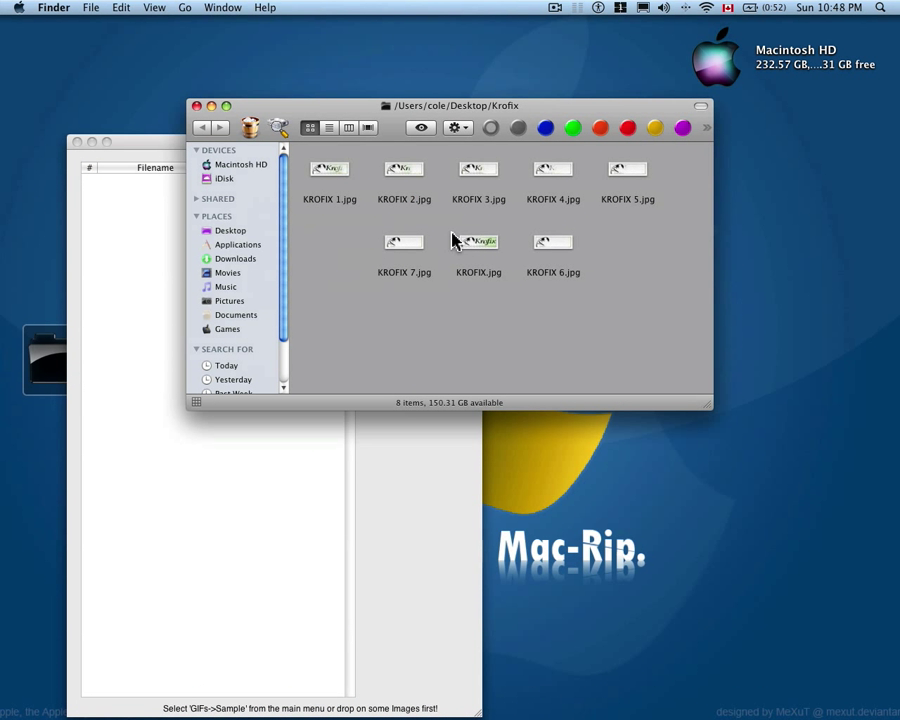
{"action": "left_click_drag", "start_coordinate": [462, 280], "coordinate": [130, 214]}
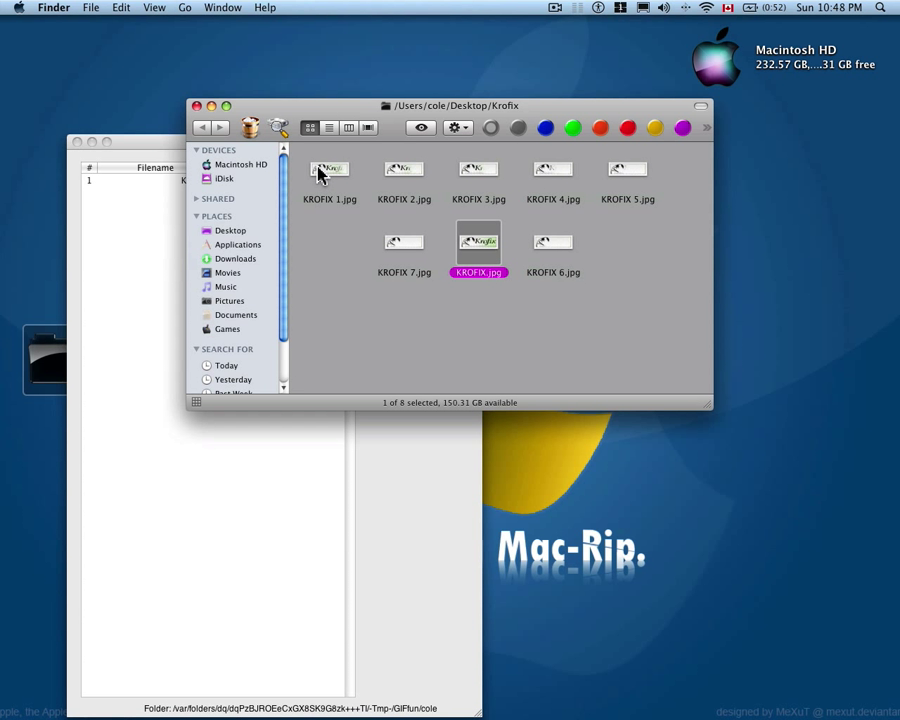
{"action": "left_click_drag", "start_coordinate": [338, 176], "coordinate": [155, 235]}
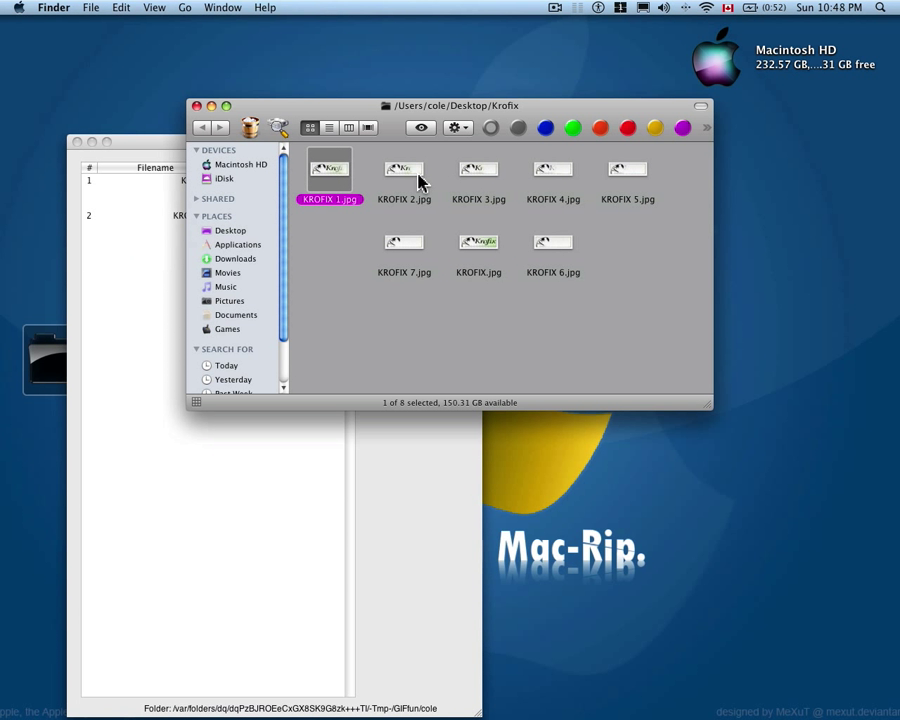
{"action": "left_click_drag", "start_coordinate": [420, 181], "coordinate": [183, 300]}
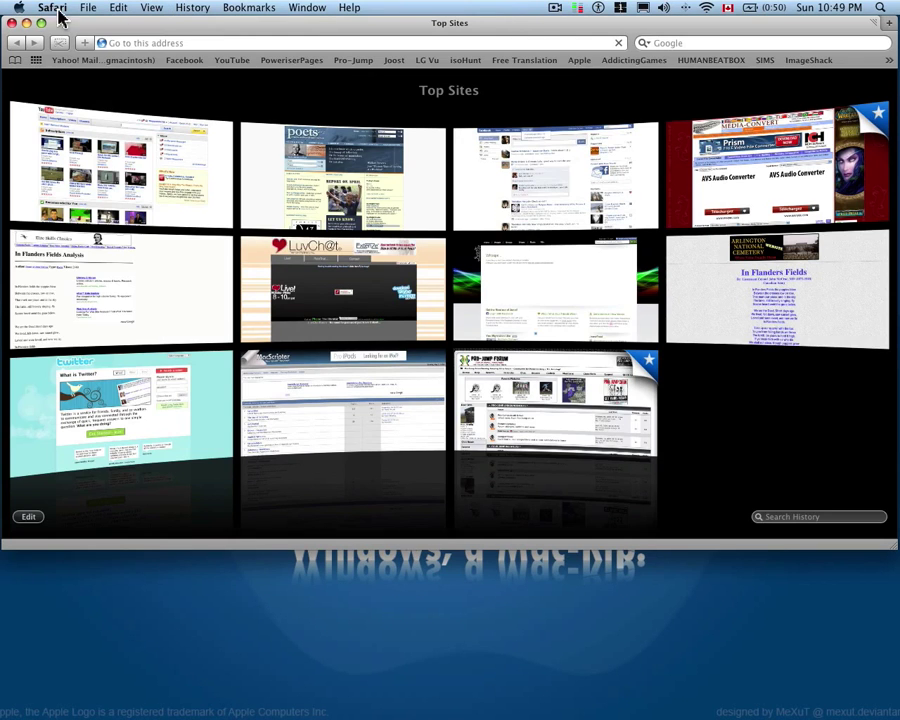
- Reopen the generated cole_1.gif from Safari's browsing history, look at its image saving options and close the window
{"action": "left_click", "coordinate": [12, 22]}
{"action": "left_click", "coordinate": [180, 7]}
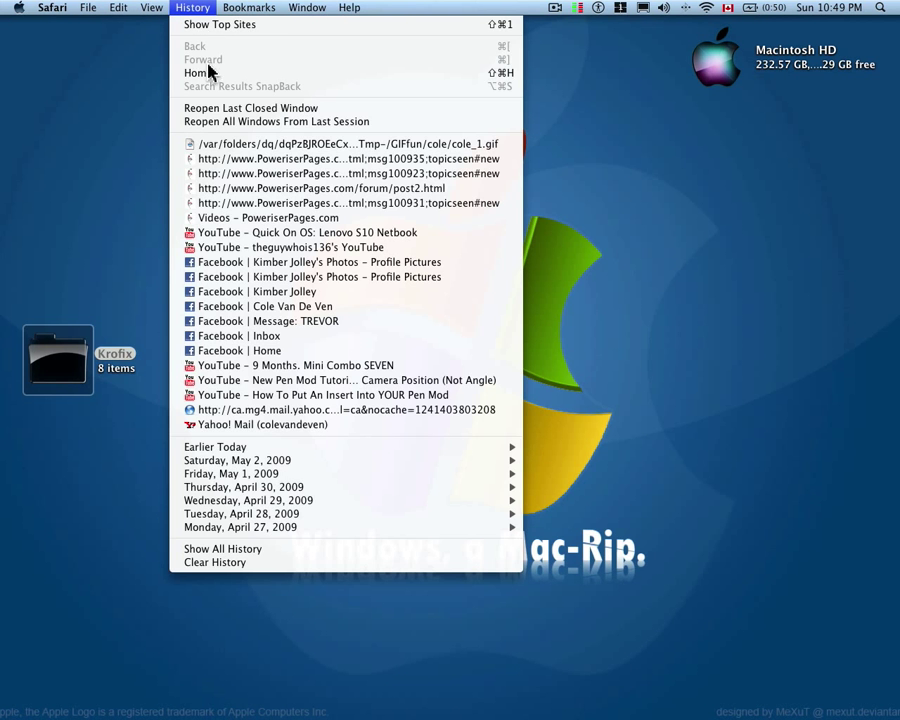
{"action": "left_click", "coordinate": [247, 151]}
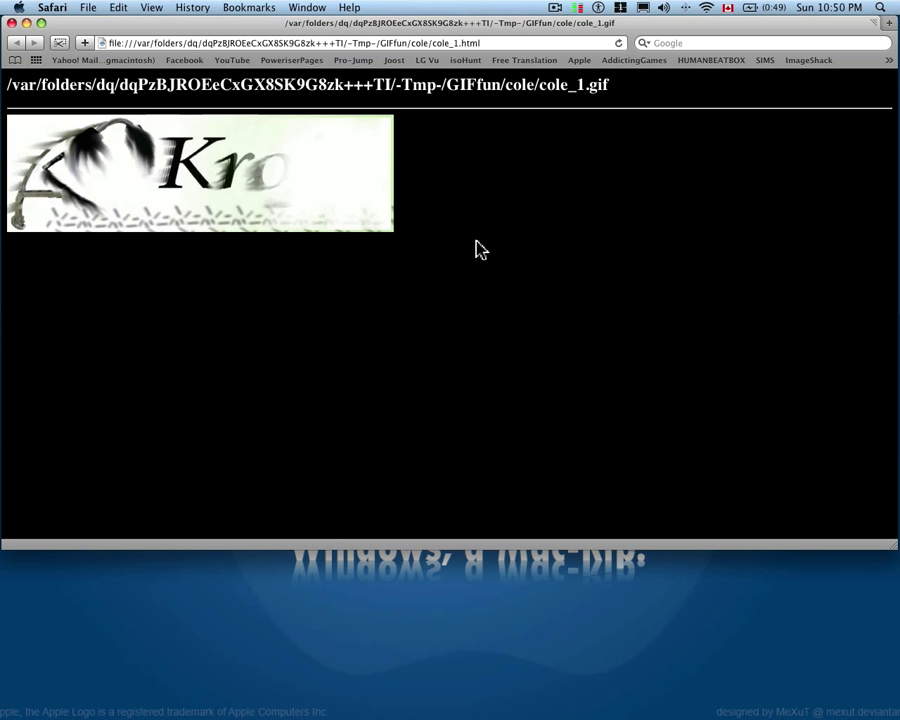
{"action": "right_click", "coordinate": [258, 153]}
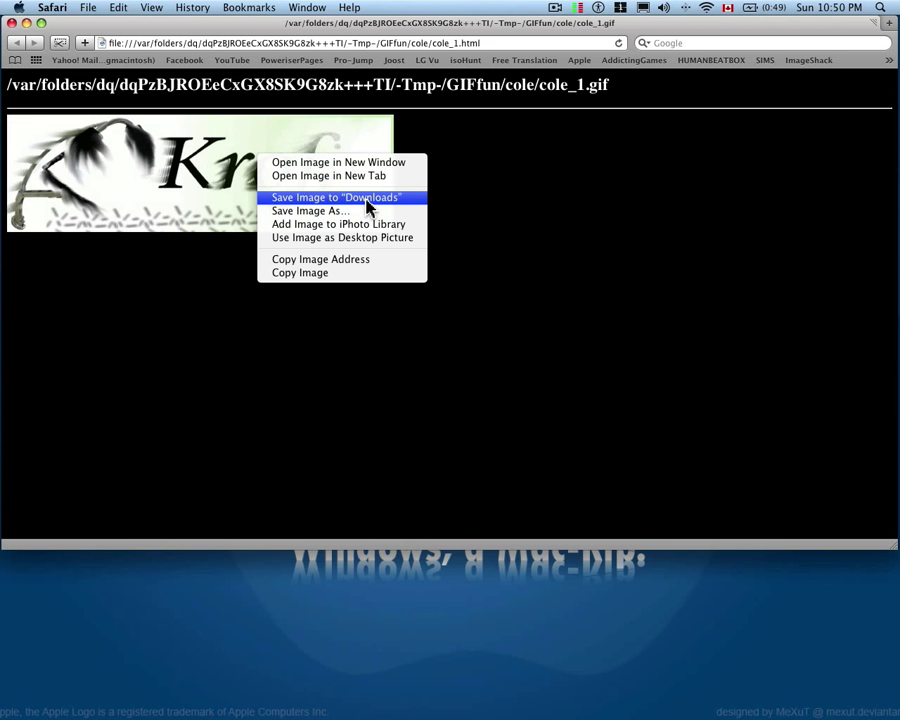
{"action": "left_click", "coordinate": [595, 239]}
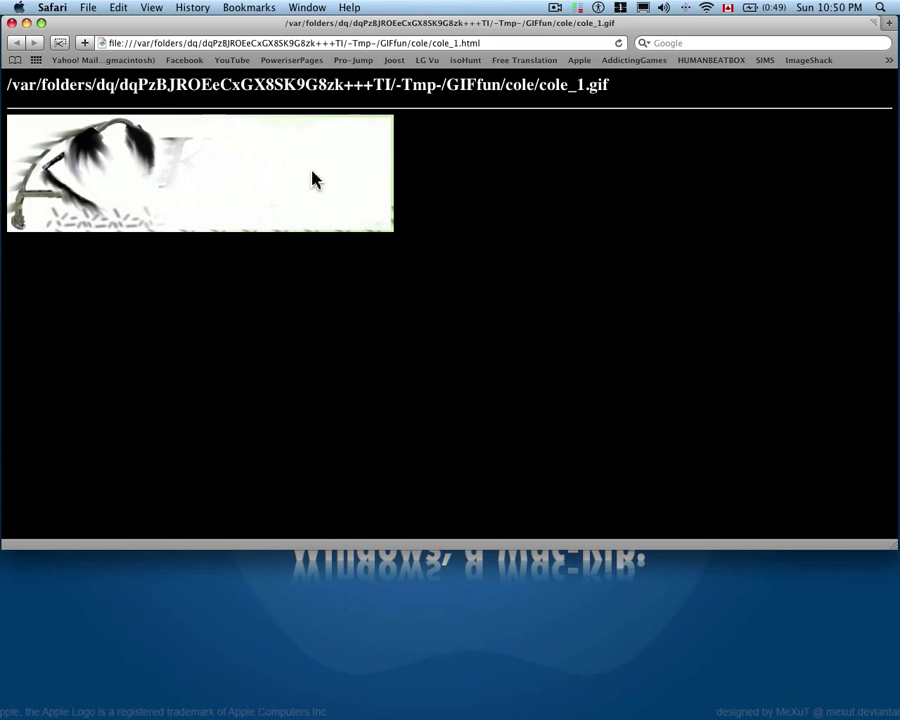
{"action": "left_click", "coordinate": [12, 23]}
- Move cole_1.gif from the Downloads folder to the desktop
{"action": "mouse_move", "coordinate": [400, 708]}
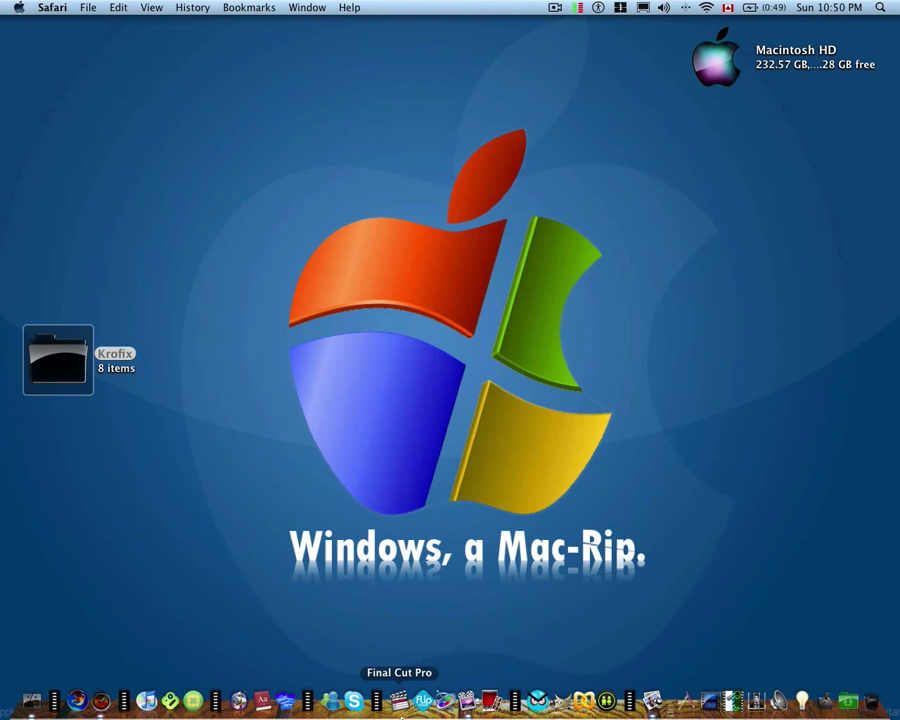
{"action": "left_click", "coordinate": [848, 700]}
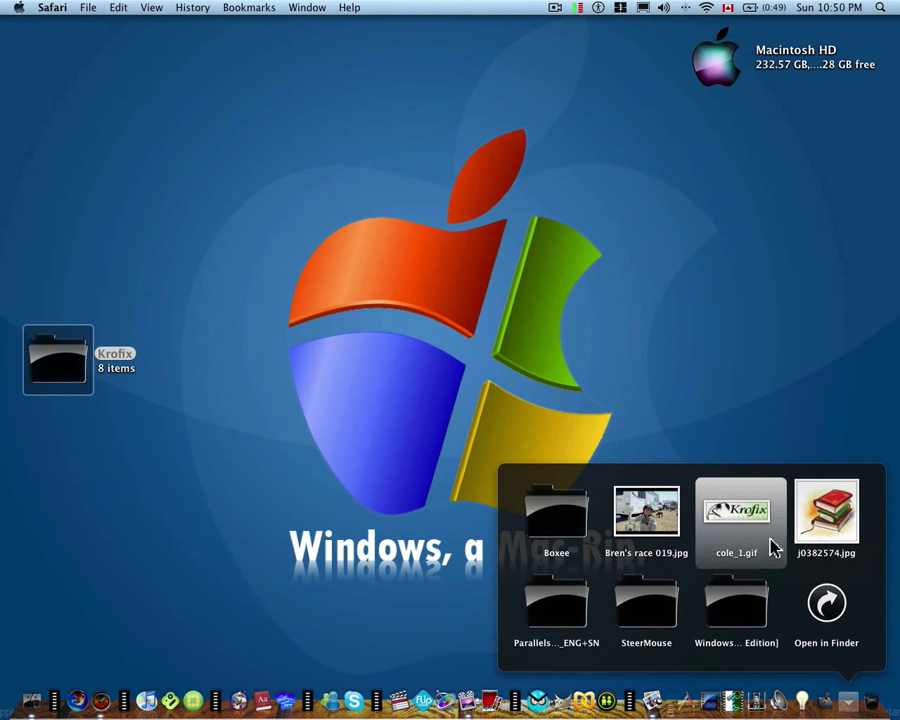
{"action": "left_click_drag", "start_coordinate": [720, 500], "coordinate": [505, 290]}
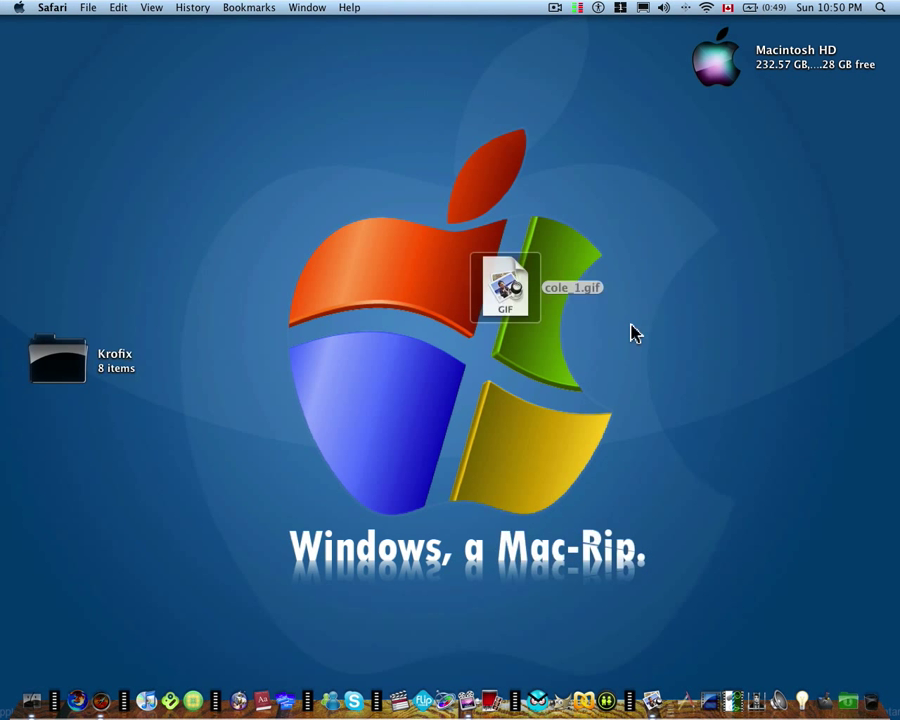
- Switch to Safari and open the bookmarked PoweriserPages forum
{"action": "mouse_move", "coordinate": [262, 708]}
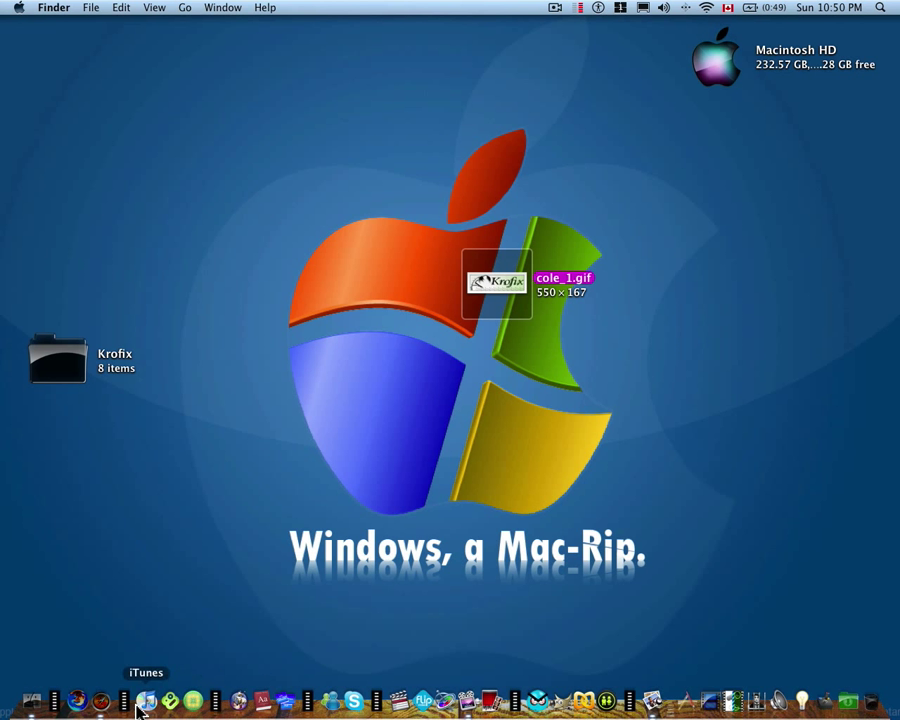
{"action": "left_click", "coordinate": [101, 700]}
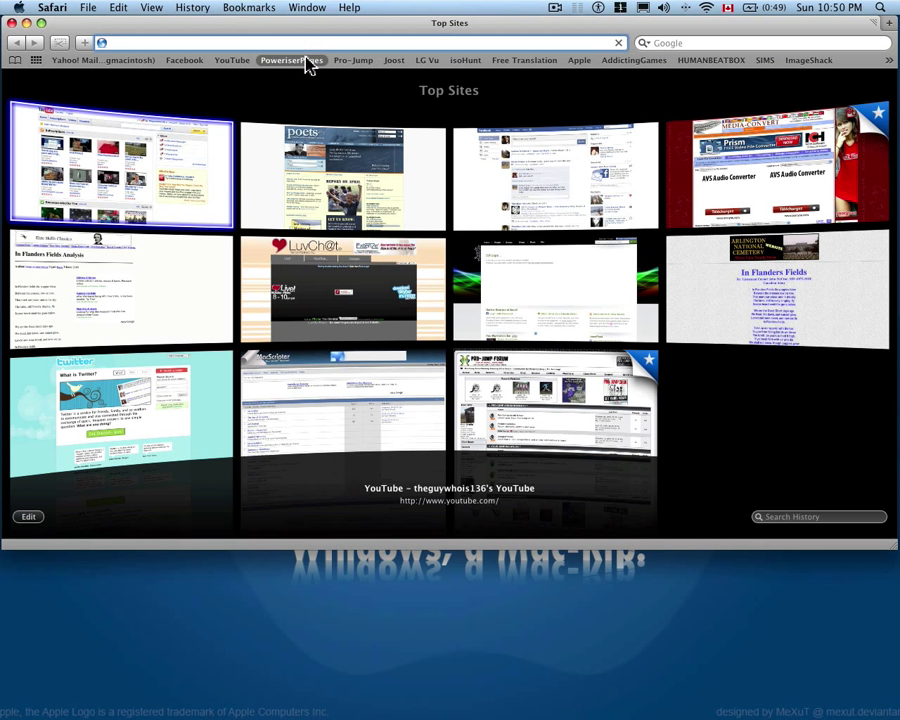
{"action": "left_click", "coordinate": [306, 62]}
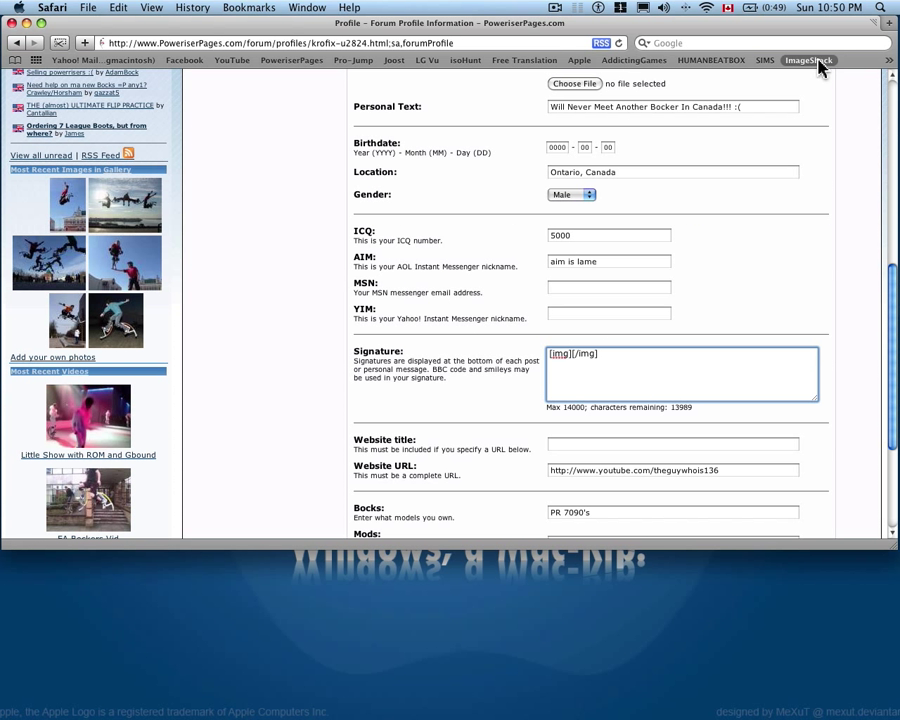
- Open ImageShack and upload cole_1.gif from the Desktop
{"action": "left_click", "coordinate": [809, 61]}
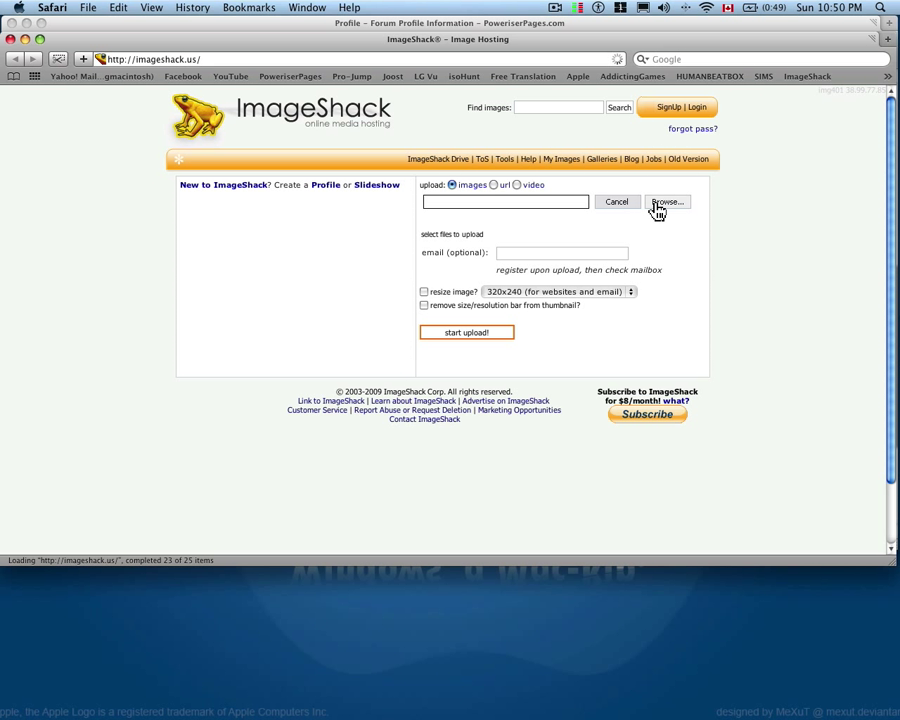
{"action": "left_click", "coordinate": [515, 207]}
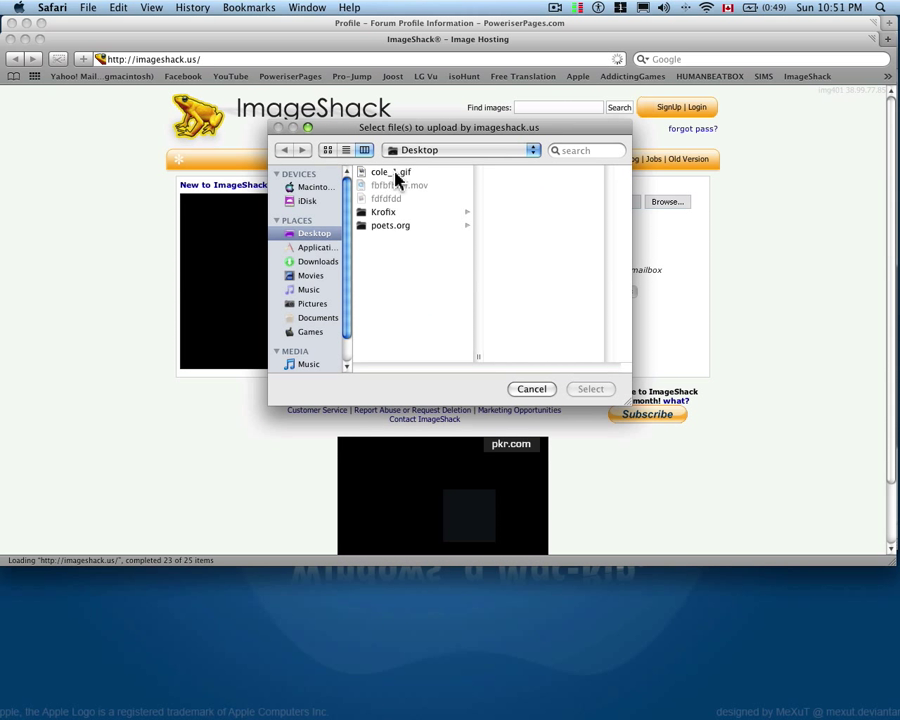
{"action": "left_click", "coordinate": [394, 176]}
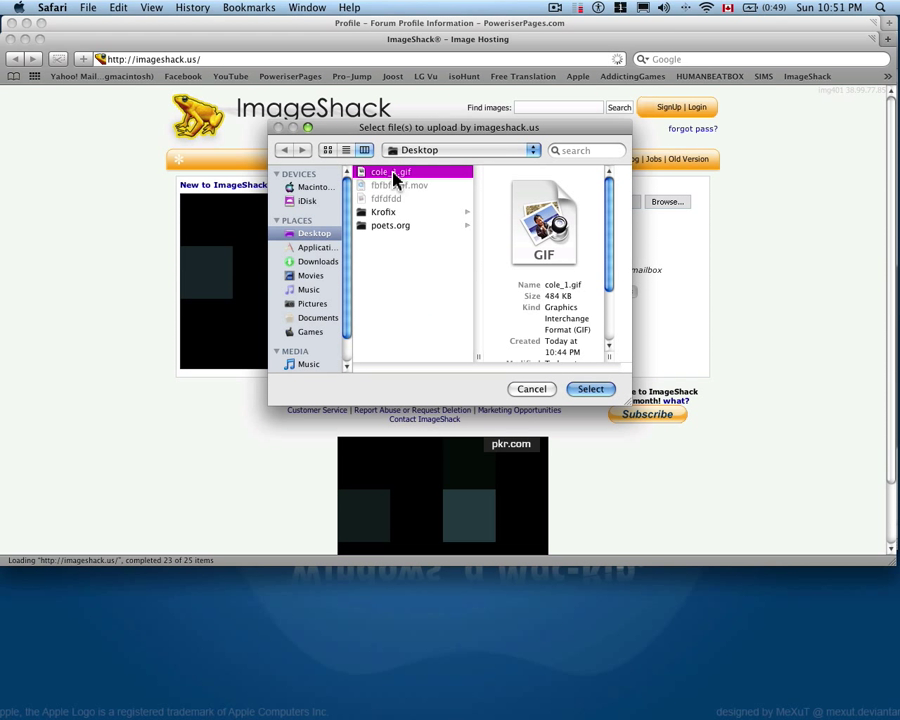
{"action": "left_click", "coordinate": [594, 390]}
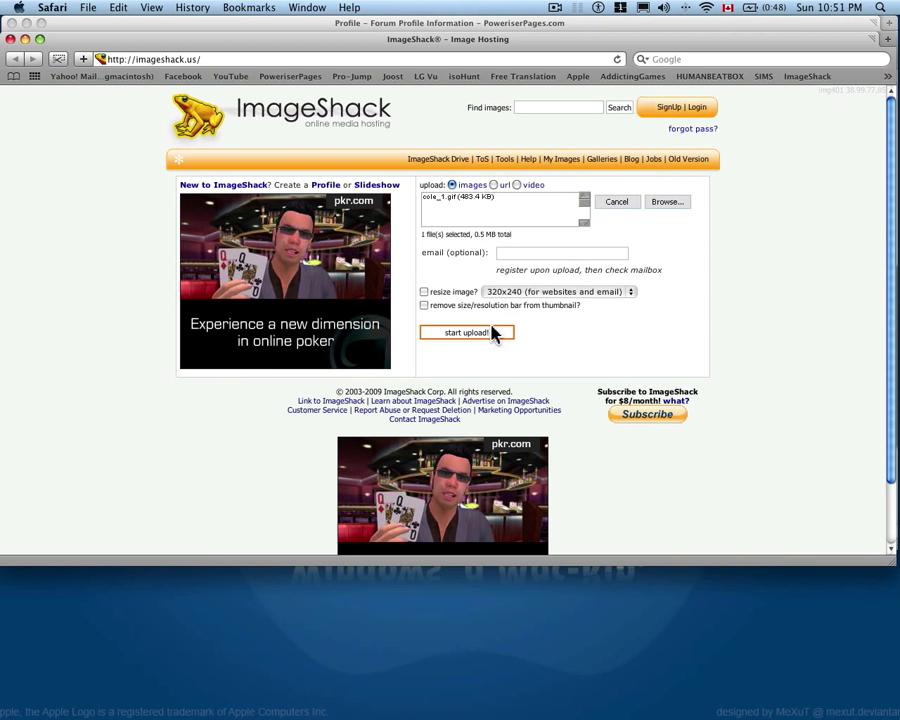
{"action": "left_click", "coordinate": [466, 332]}
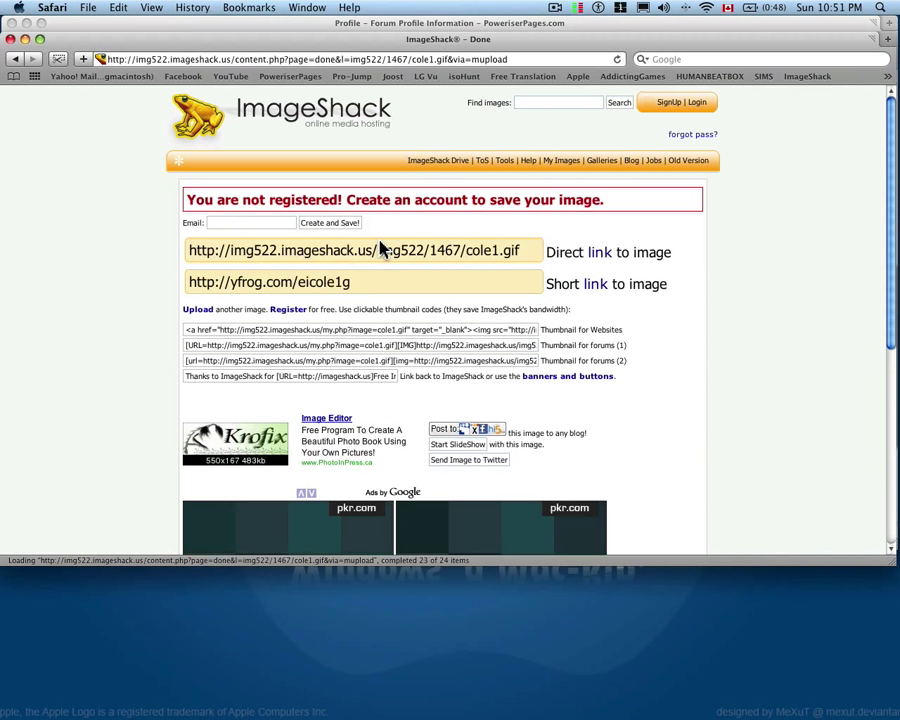
- Copy the uploaded GIF's direct link and paste it between the [img] tags of the forum profile signature
{"action": "left_click", "coordinate": [380, 251]}
{"action": "key", "text": "super+c"}
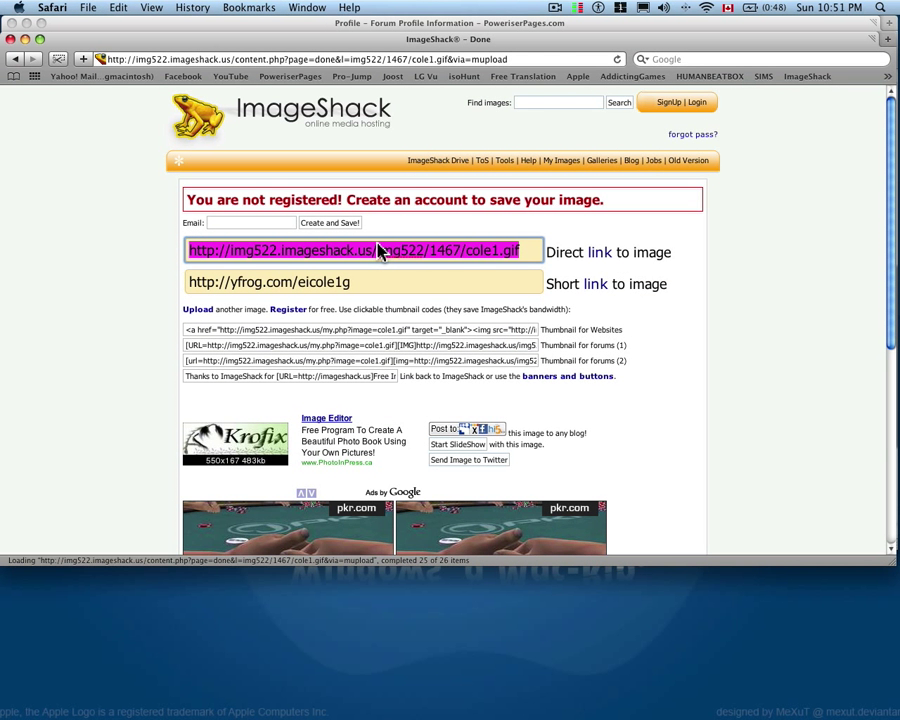
{"action": "left_click", "coordinate": [10, 39]}
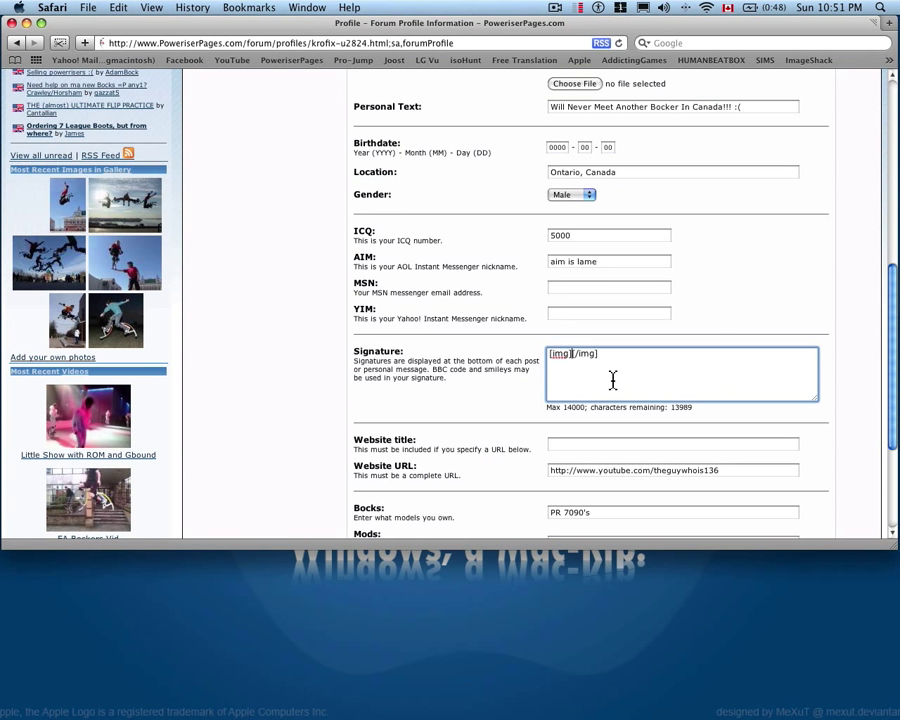
{"action": "key", "text": "super+v"}
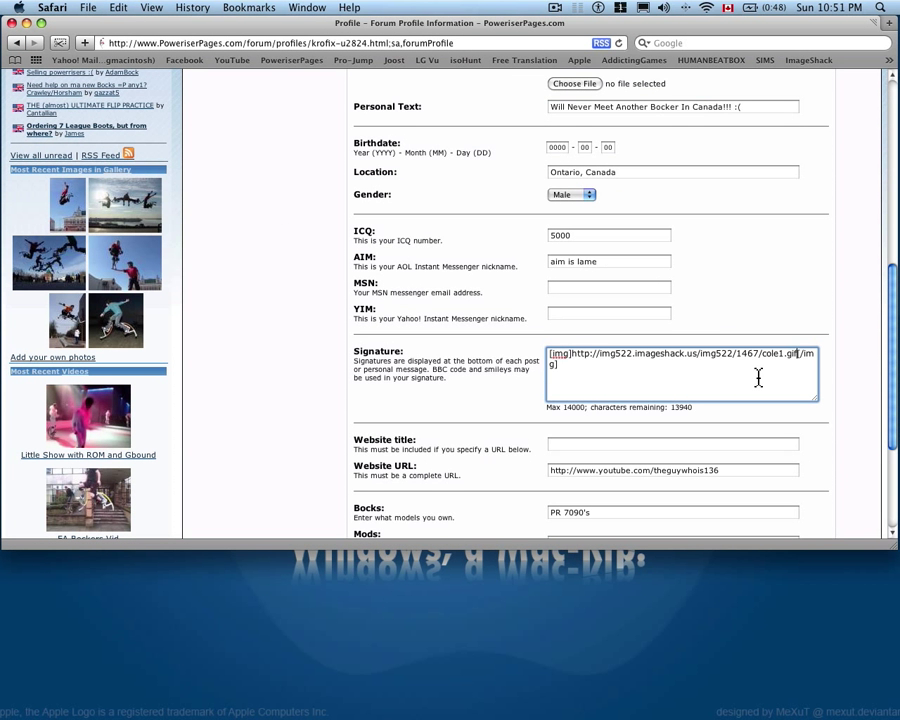
- Save the forum profile changes and open the recent post "Bocking the STAIRS OF DOOM- By Krofix"
{"action": "scroll", "coordinate": [667, 377], "scroll_direction": "down", "scroll_amount": 5}
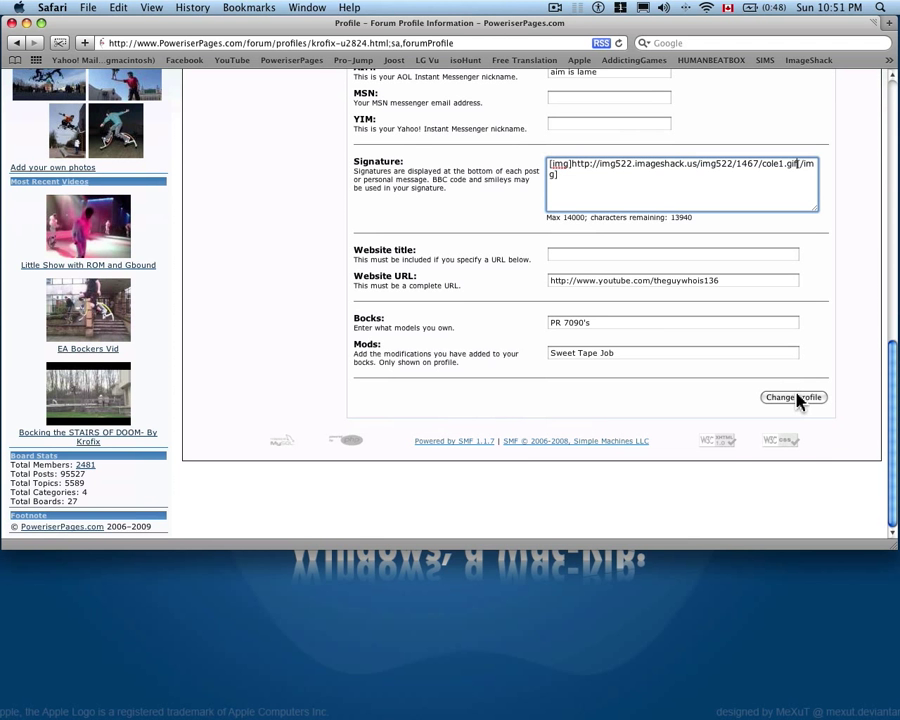
{"action": "left_click", "coordinate": [797, 398]}
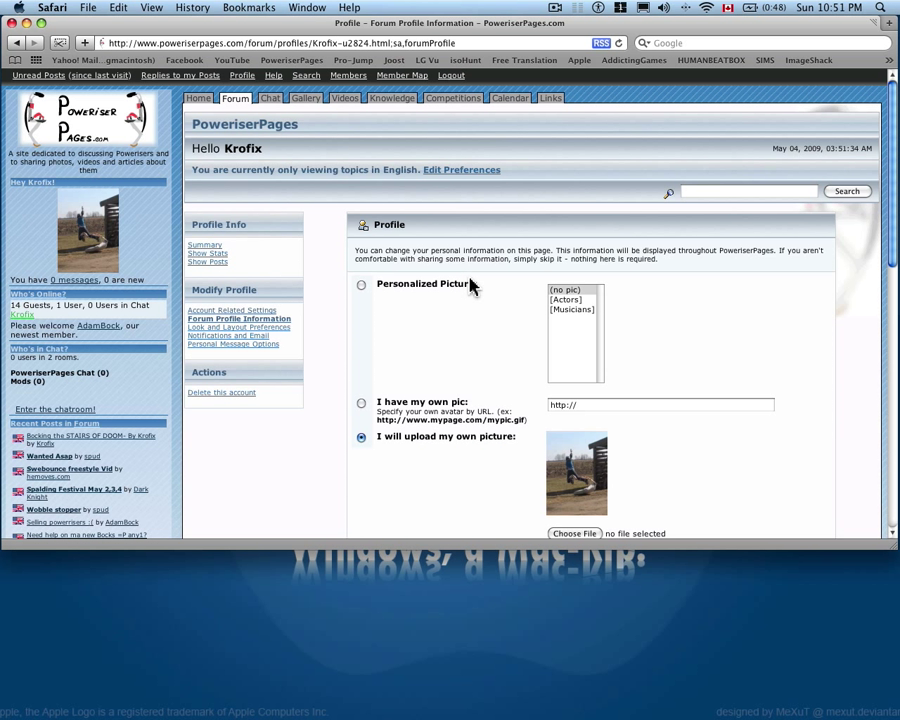
{"action": "left_click", "coordinate": [135, 437]}
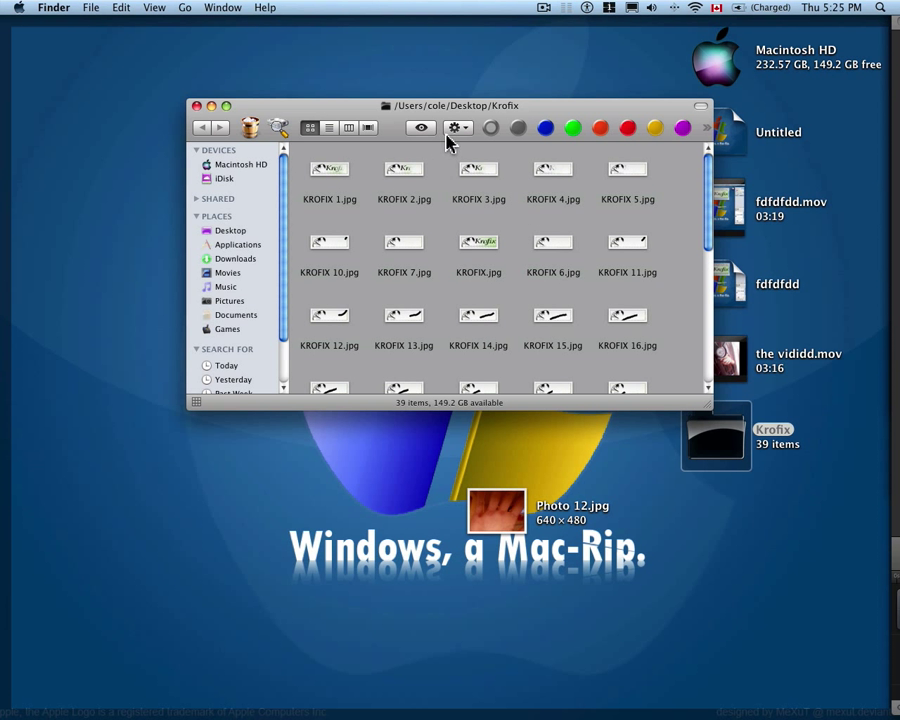
- Look through the Krofix folder's additional numbered frames and check the files cole_2.gif and cole_3.gif
{"action": "scroll", "coordinate": [626, 250], "scroll_direction": "down", "scroll_amount": 10}
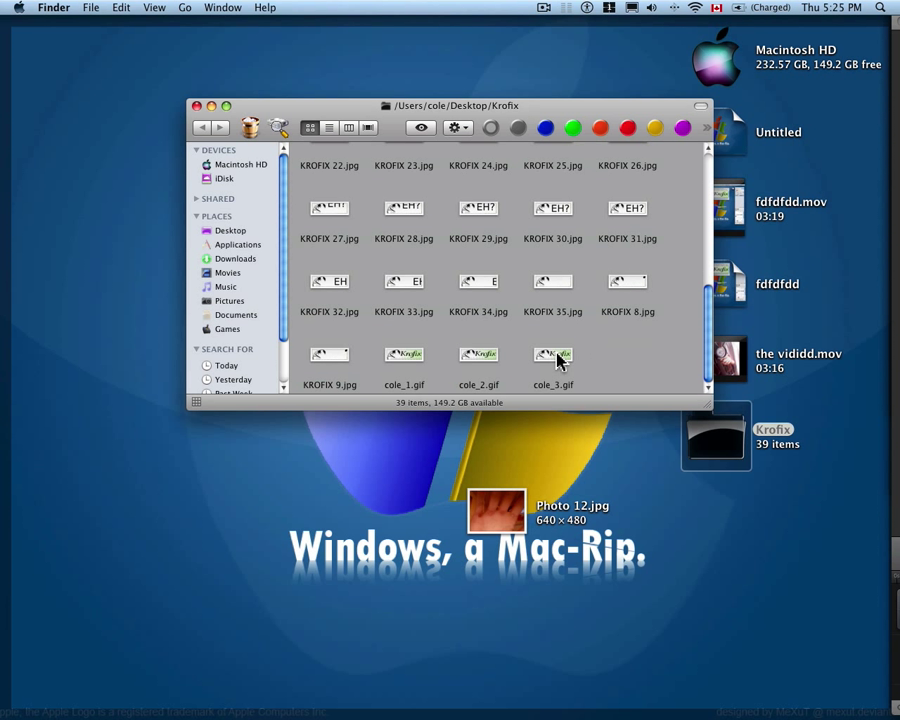
{"action": "left_click", "coordinate": [556, 358]}
{"action": "left_click", "coordinate": [485, 358]}
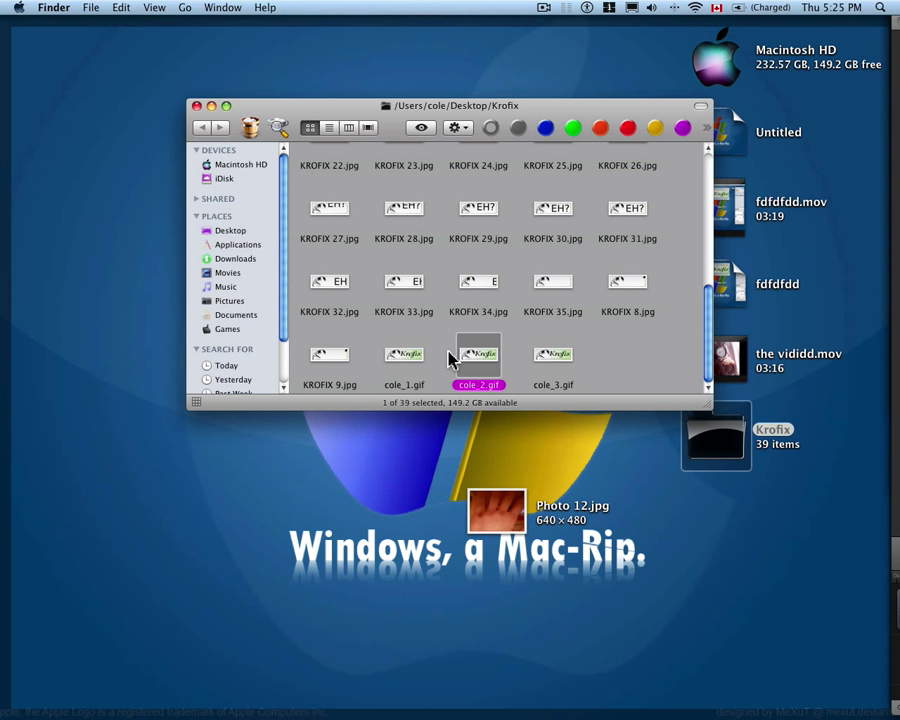
{"action": "left_click", "coordinate": [540, 352]}
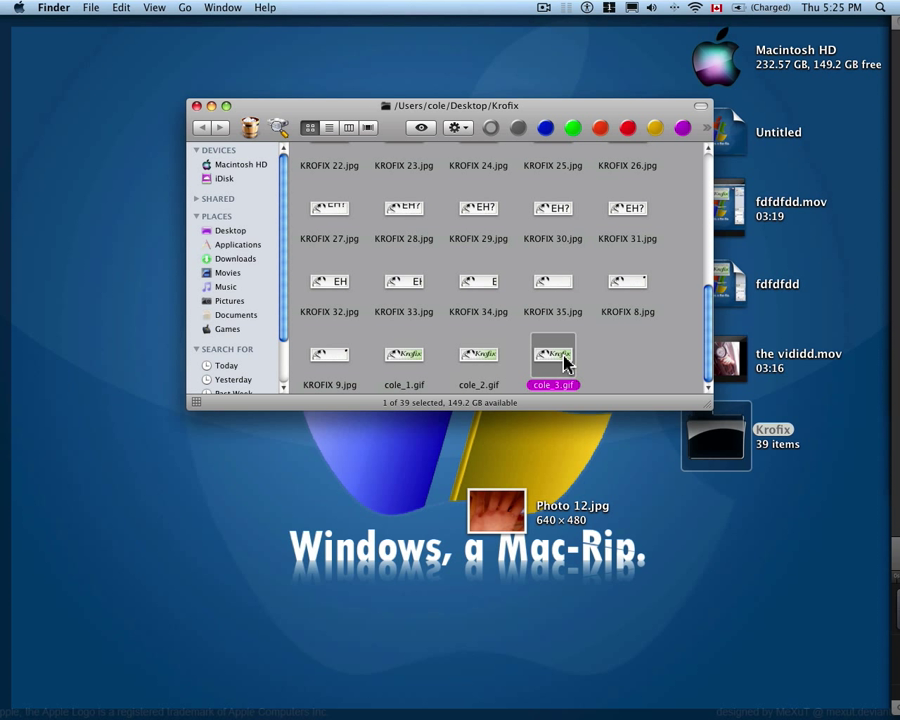
- Play the cole_3.gif and cole_2.gif animations from the Krofix folder in Preview and close each preview
{"action": "key", "text": "super+shift+2"}
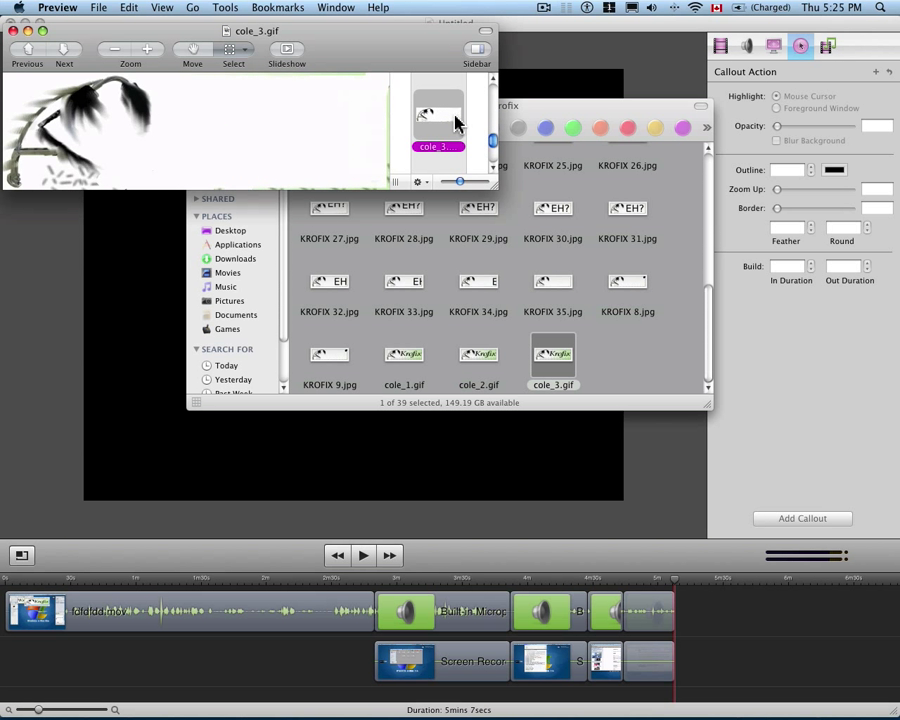
{"action": "left_click", "coordinate": [13, 32]}
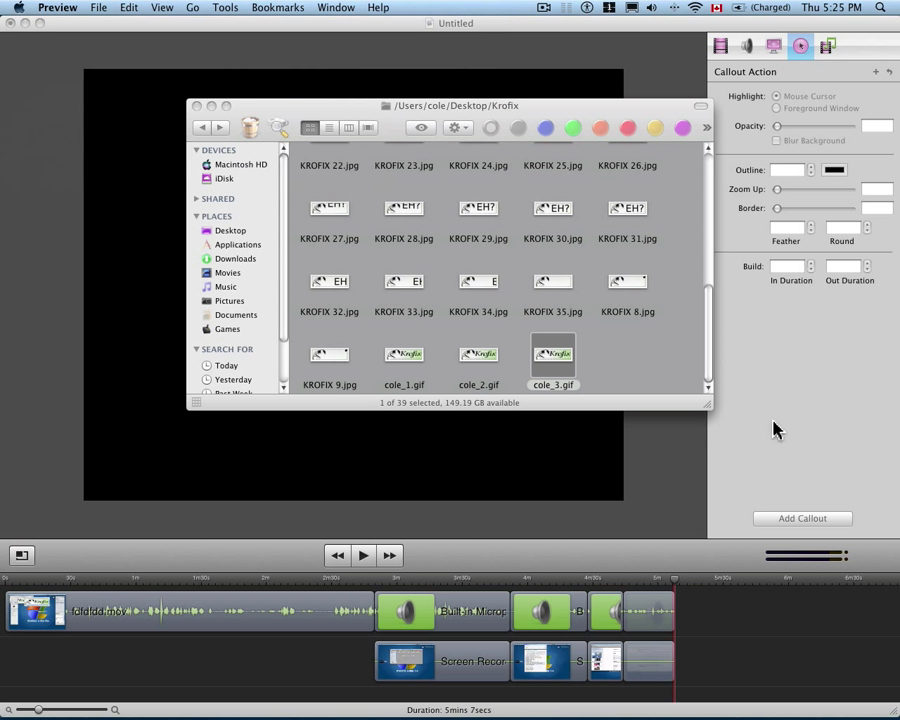
{"action": "left_click", "coordinate": [511, 365]}
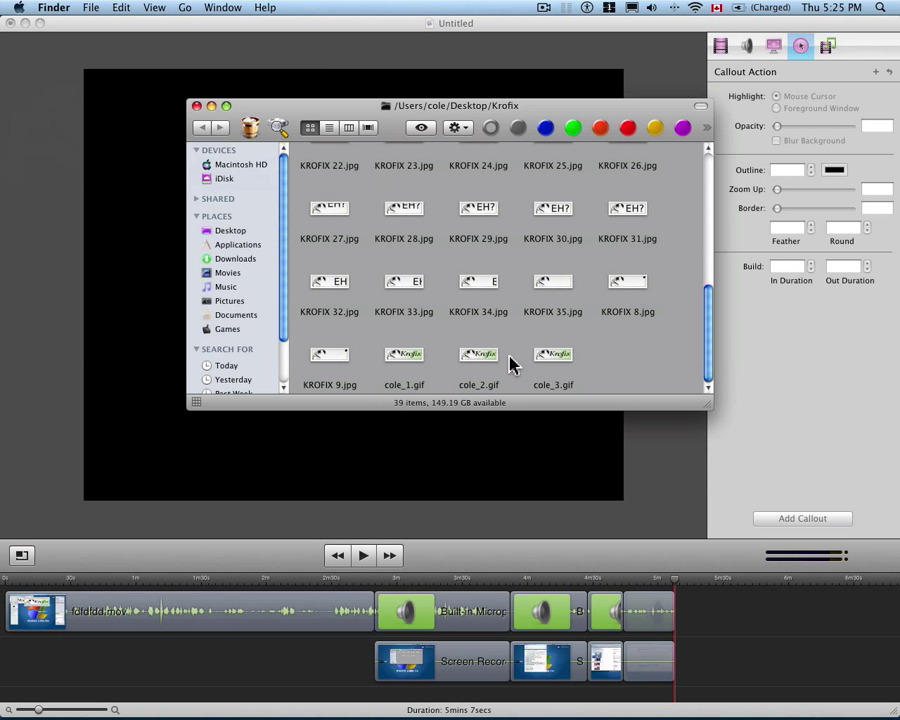
{"action": "left_click", "coordinate": [489, 365]}
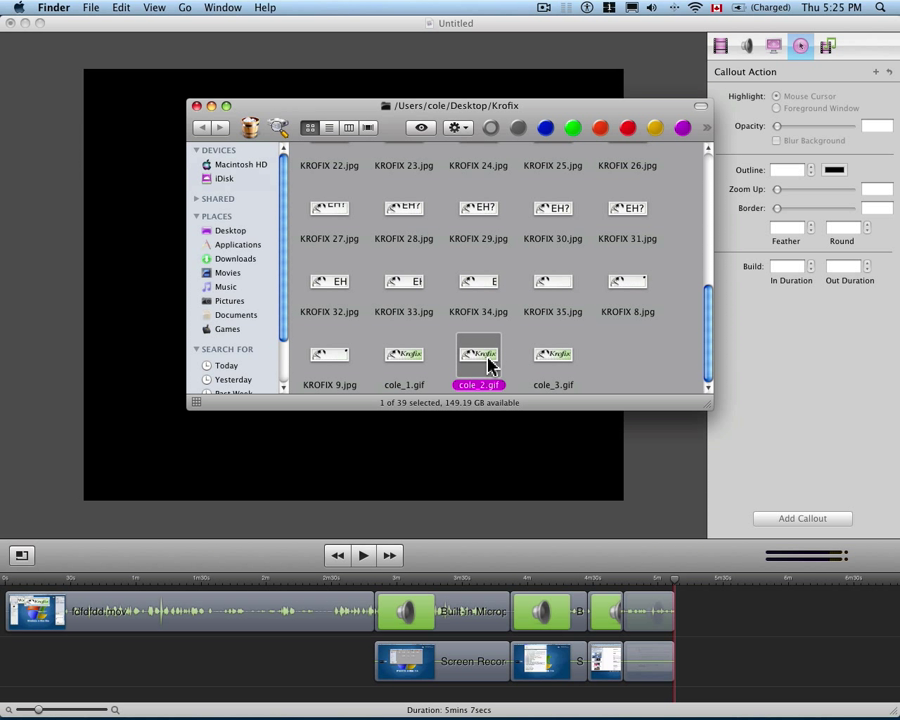
{"action": "double_click", "coordinate": [489, 365]}
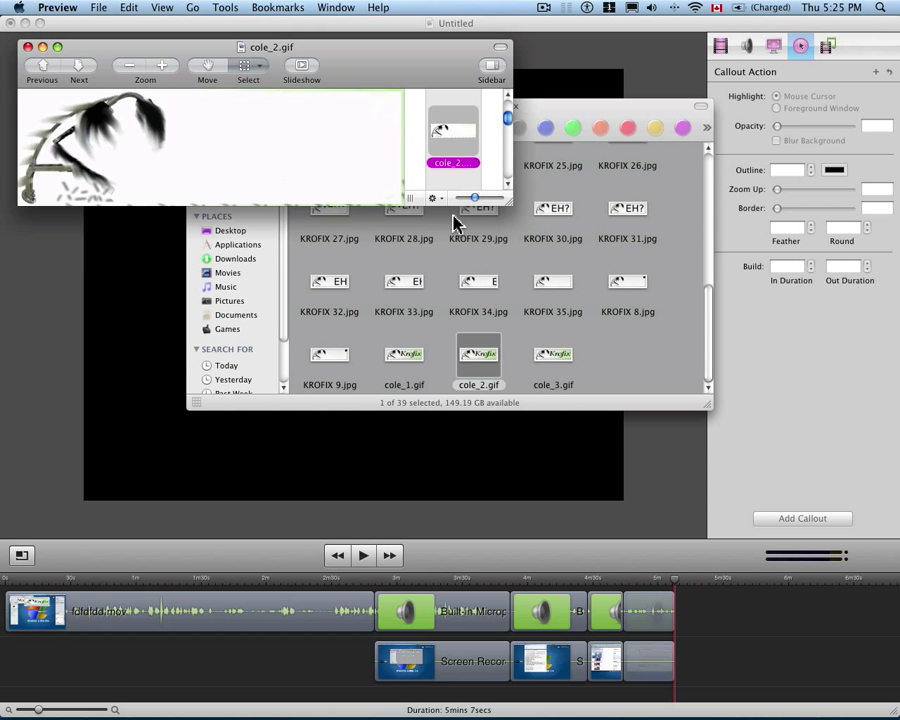
{"action": "left_click", "coordinate": [28, 47]}
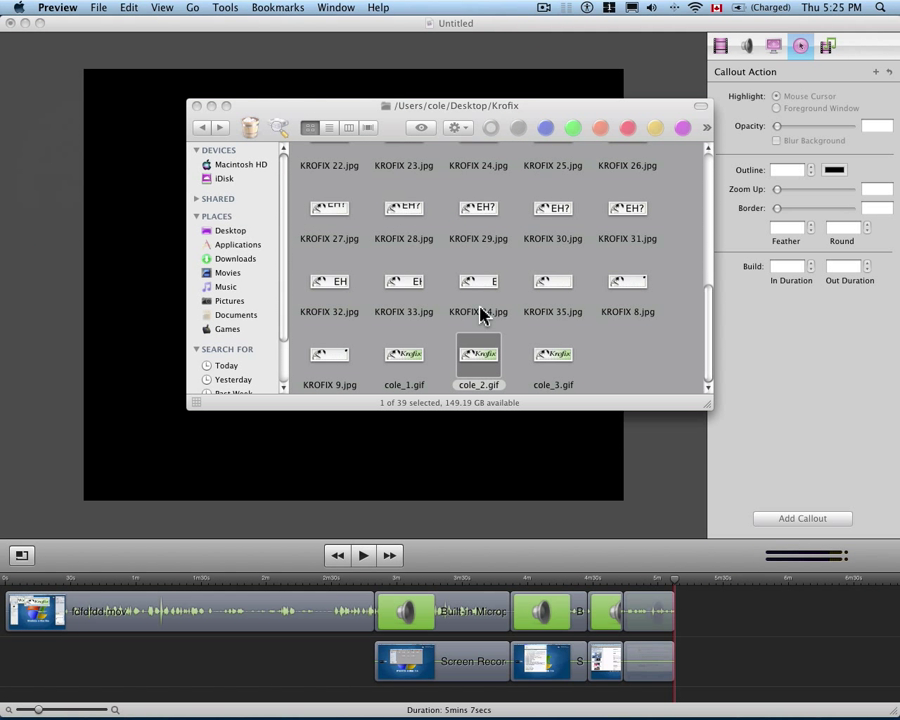
- Look back over the numbered KROFIX frames and close the Krofix folder window
{"action": "scroll", "coordinate": [495, 332], "scroll_direction": "up", "scroll_amount": 3}
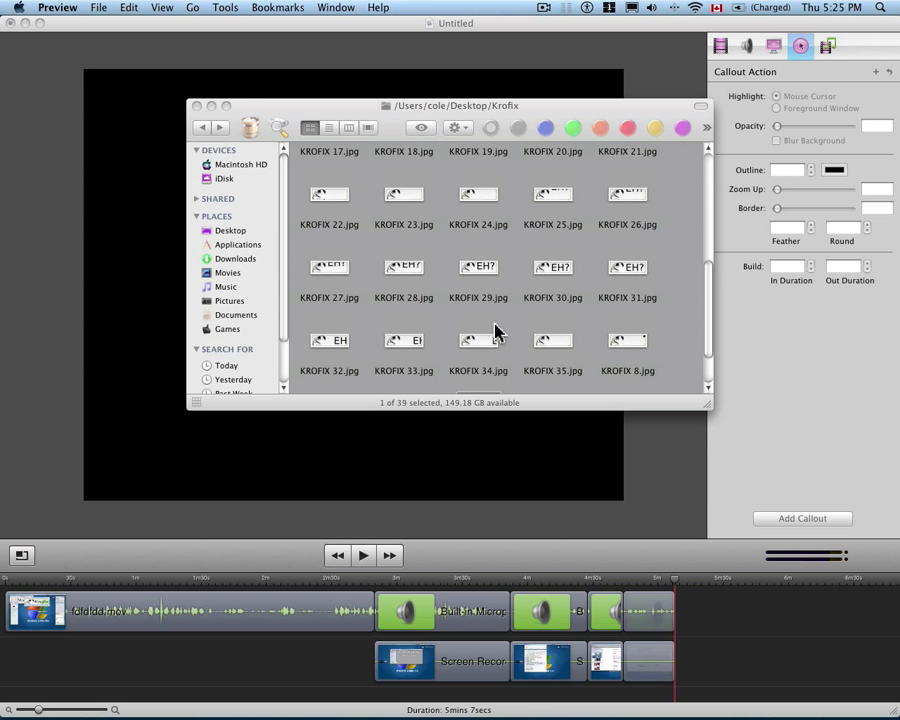
{"action": "left_click", "coordinate": [514, 273]}
{"action": "left_click", "coordinate": [197, 106]}
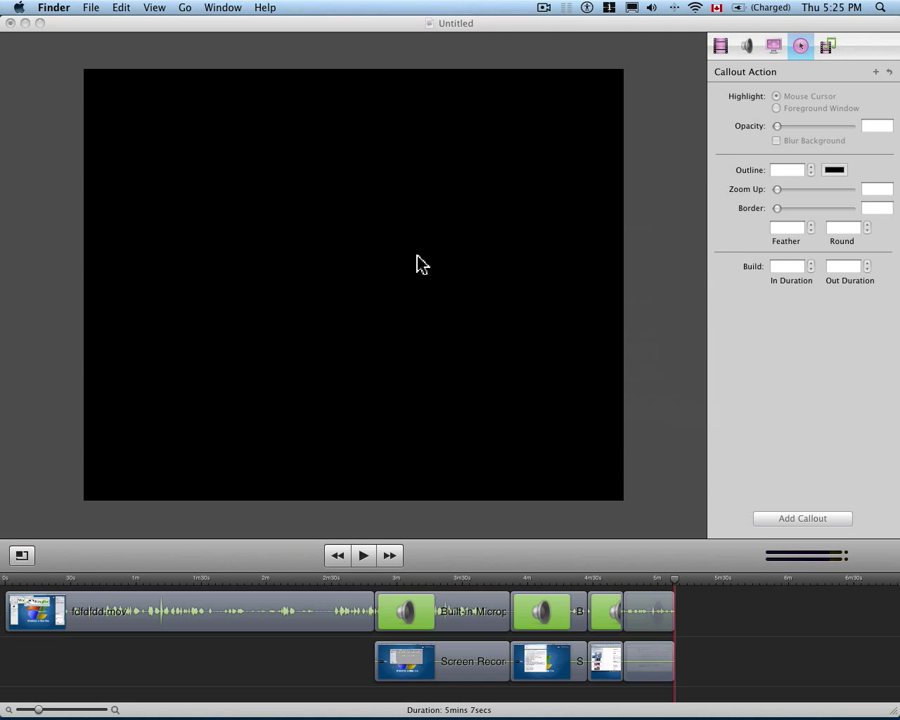
{"action": "mouse_move", "coordinate": [802, 708]}
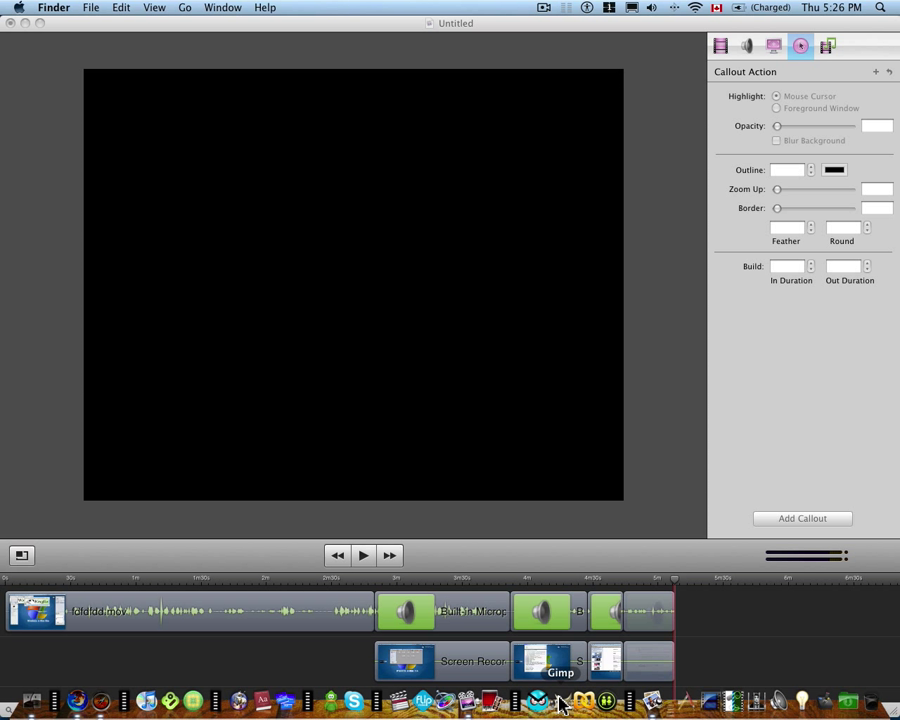
{"action": "left_click", "coordinate": [558, 348]}
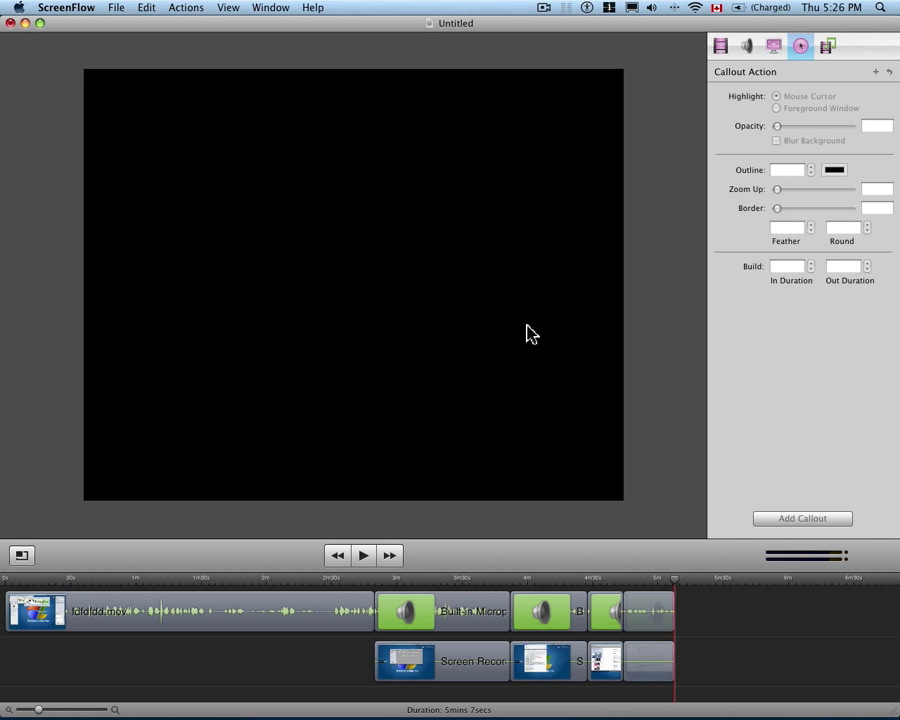
{"action": "left_click", "coordinate": [545, 8]}
{"action": "left_click", "coordinate": [551, 25]}
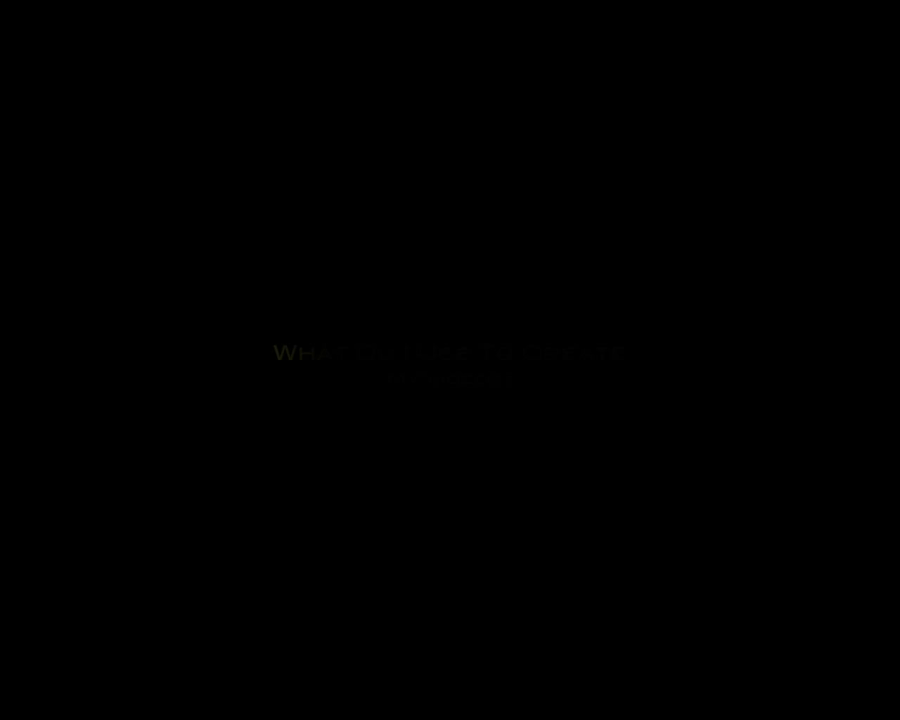